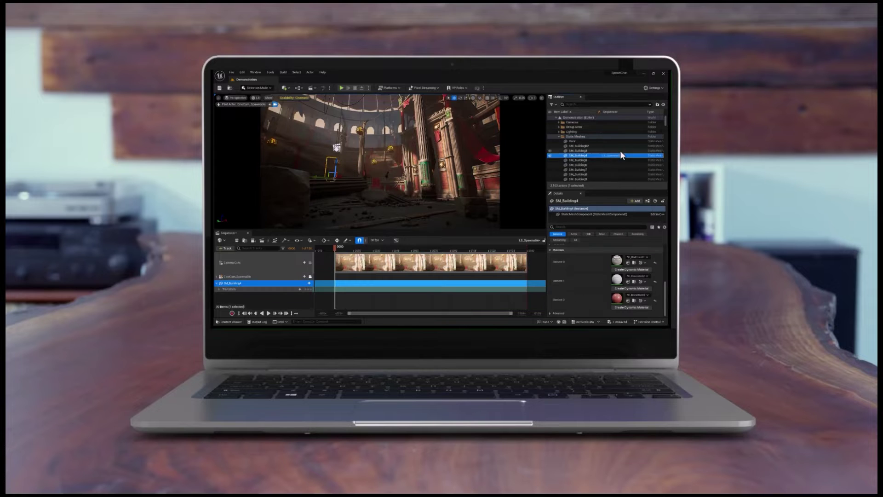
# Add the two large stone blocks near the base of the red building to the level sequence as actor tracks.
pyautogui.click(598, 141)
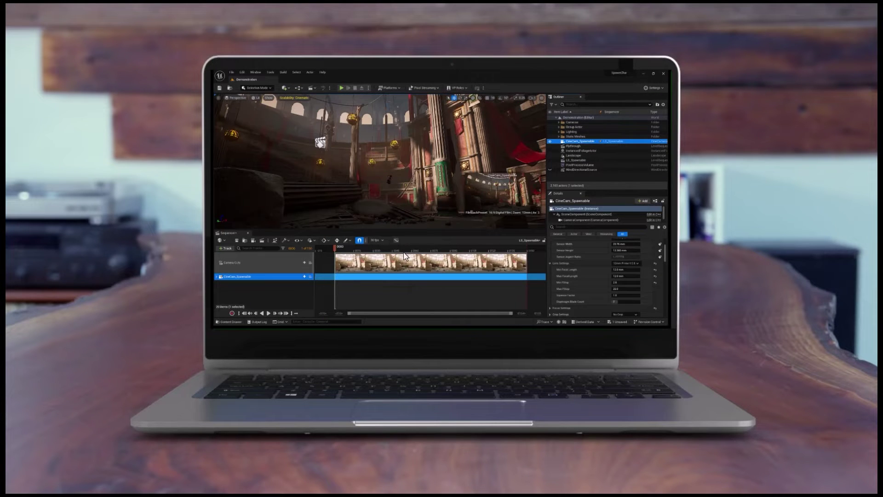
pyautogui.click(379, 290)
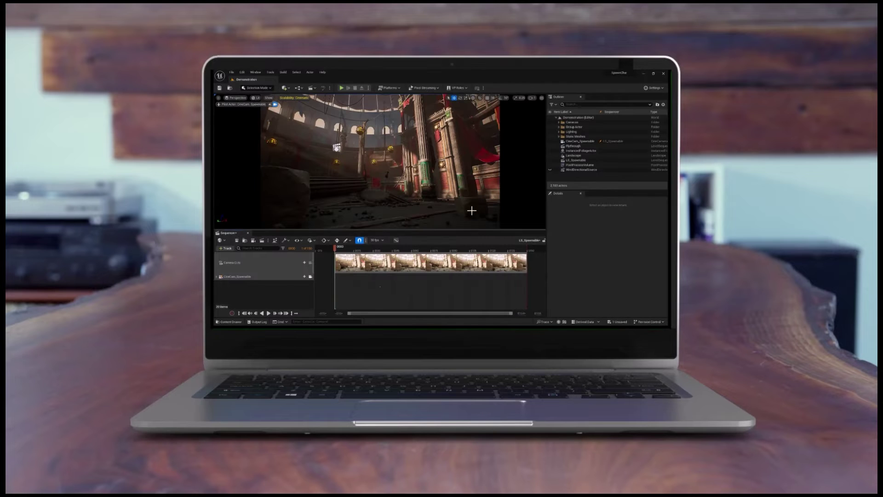
pyautogui.click(464, 213)
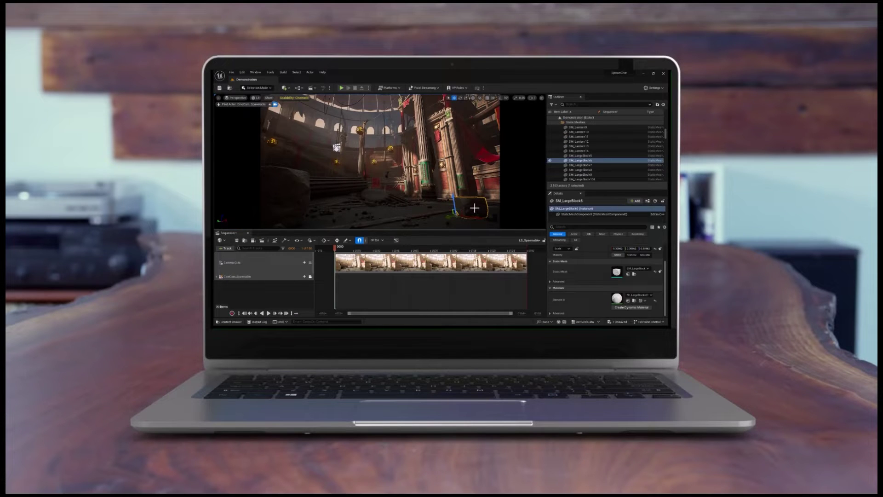
pyautogui.click(449, 213)
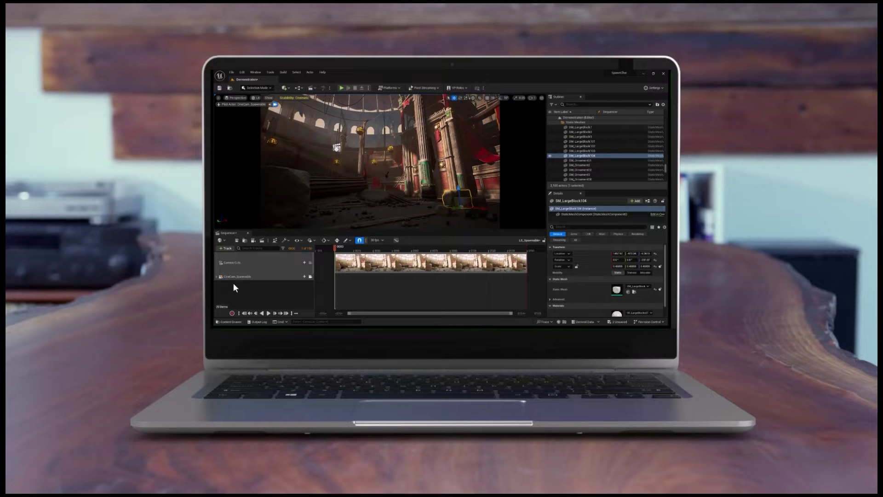
pyautogui.keyDown('ctrl'); pyautogui.click(581, 150); pyautogui.keyUp('ctrl')
pyautogui.click(226, 248)
pyautogui.click(244, 166)
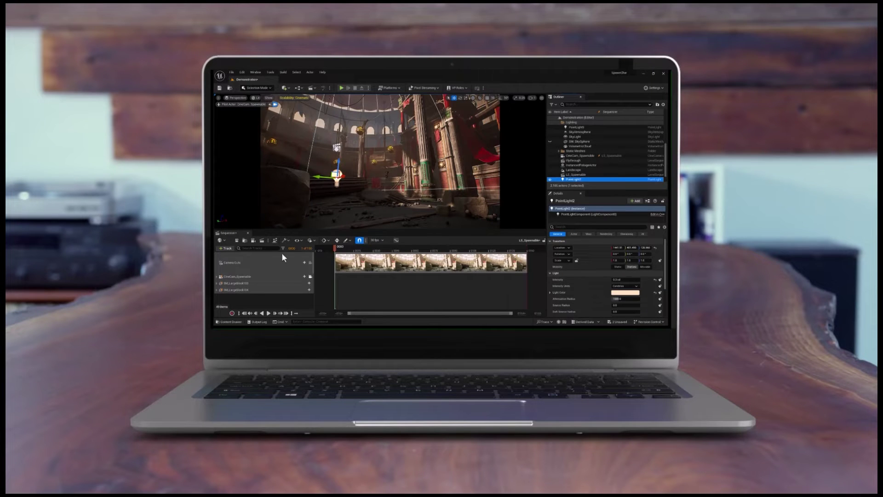
# Add PointLight2 to the level sequence and choose its spawned object owner.
pyautogui.click(225, 247)
pyautogui.click(345, 227)
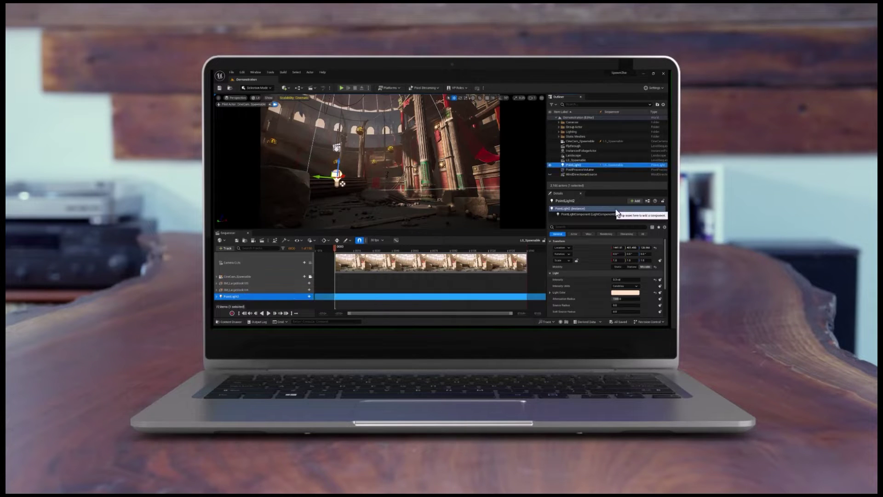
pyautogui.rightClick(240, 296)
pyautogui.moveTo(273, 146)
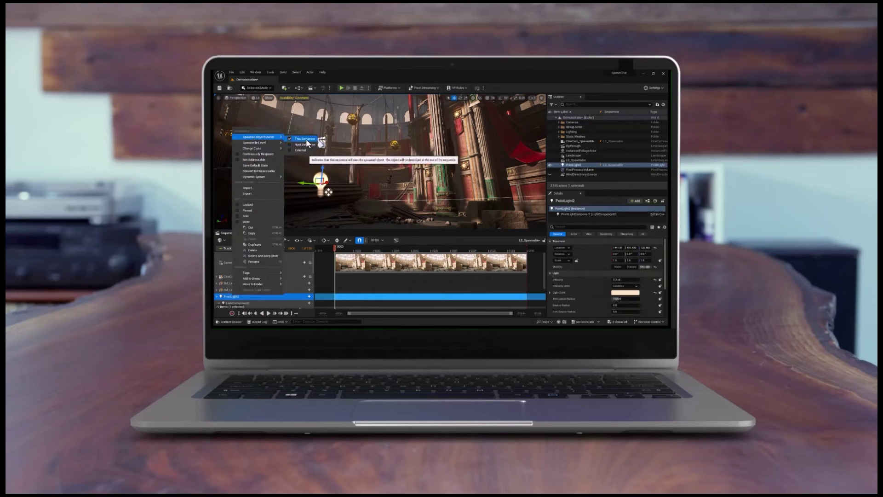
pyautogui.click(304, 144)
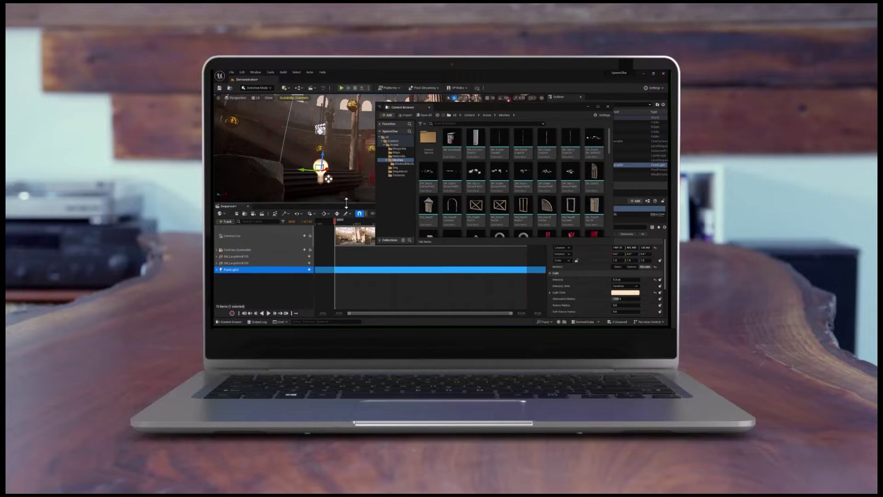
pyautogui.click(309, 250)
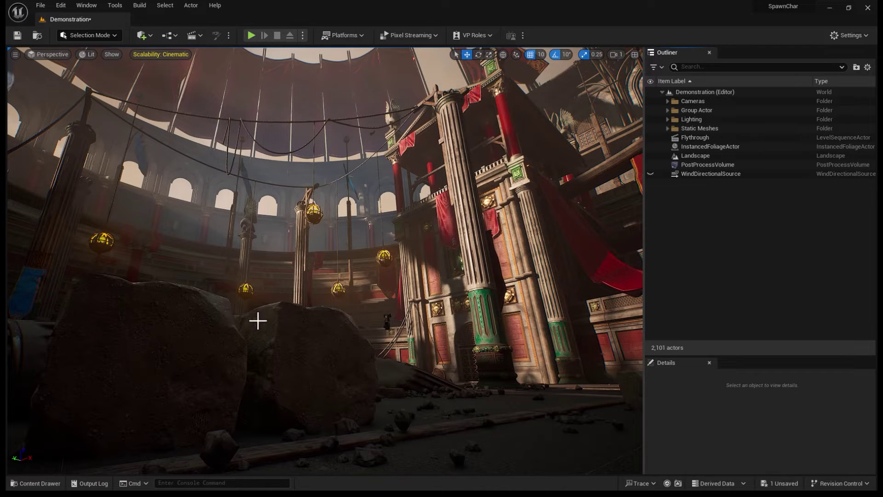
# Create a new folder named Seq inside the Arena content folder.
pyautogui.moveTo(326, 304); pyautogui.dragTo(300, 314, button='right')
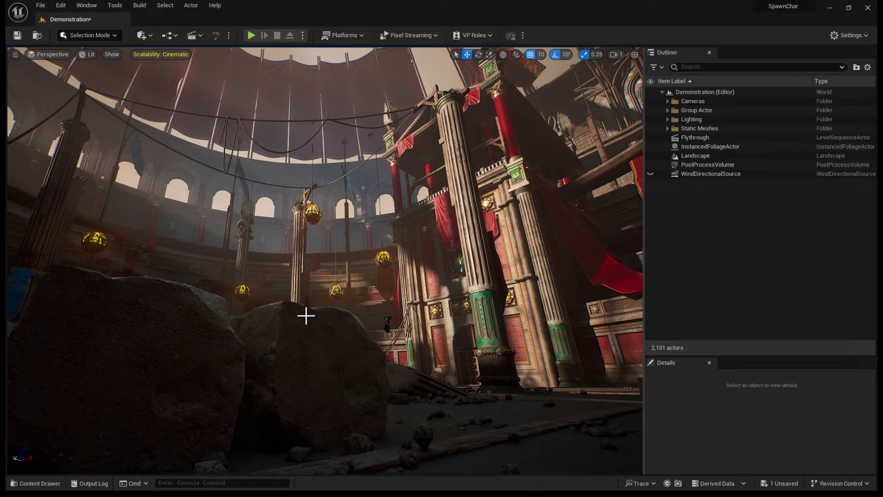
pyautogui.click(35, 483)
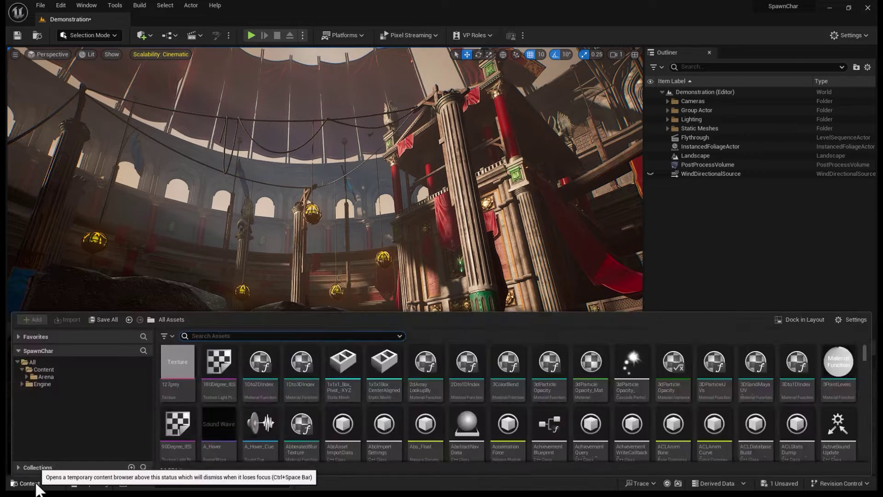
pyautogui.click(34, 376)
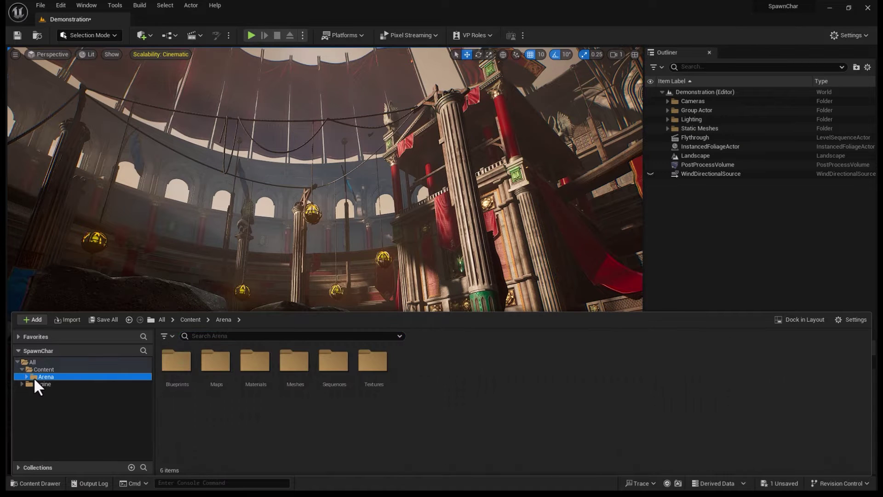
pyautogui.rightClick(34, 377)
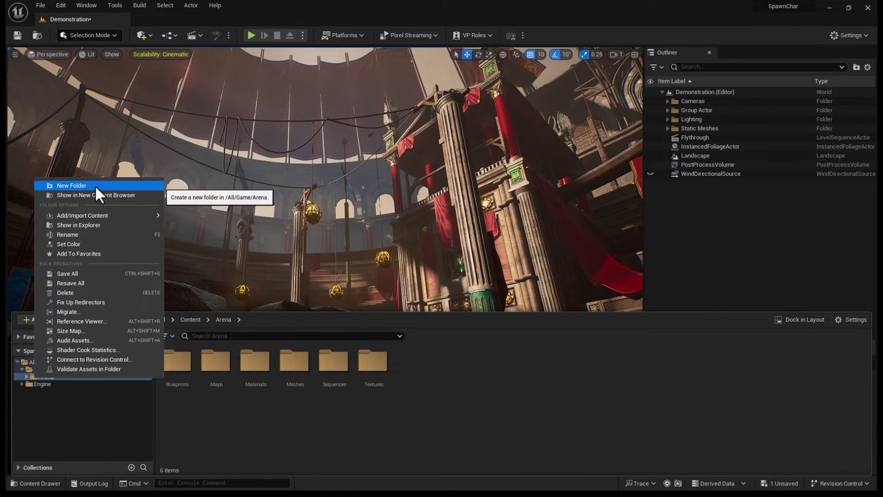
pyautogui.click(71, 185)
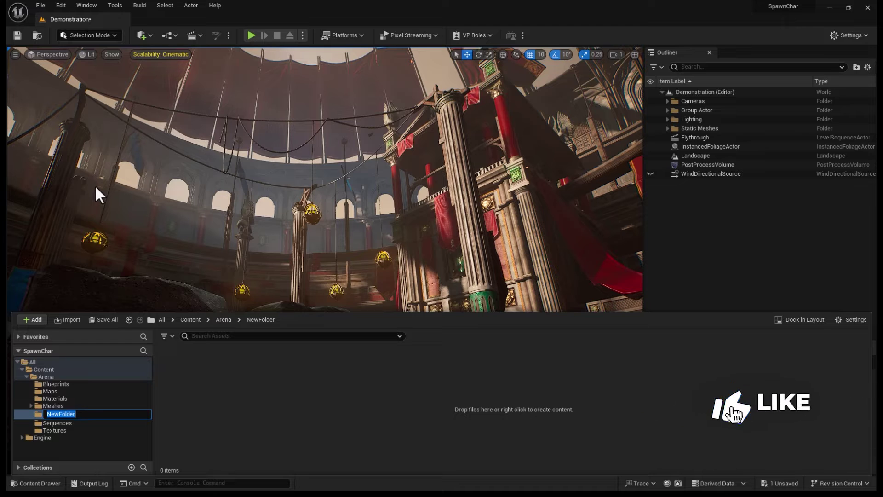
pyautogui.write('S')
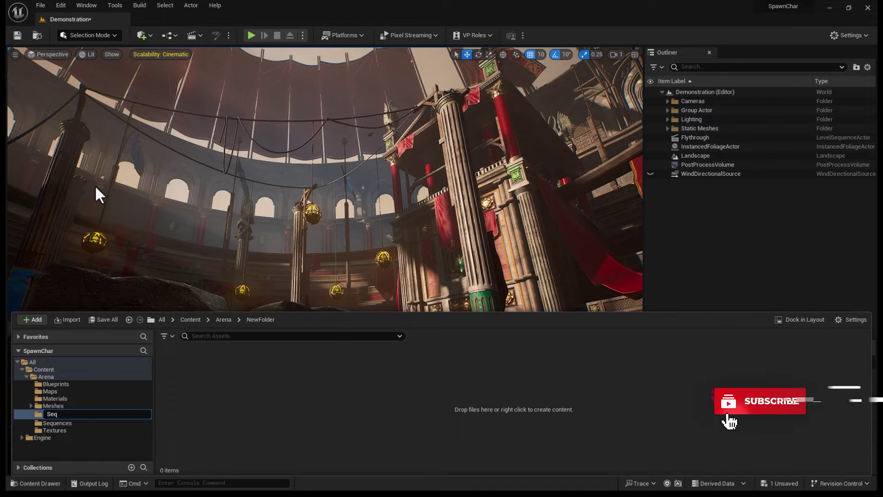
pyautogui.write('eq')
pyautogui.press('Return')
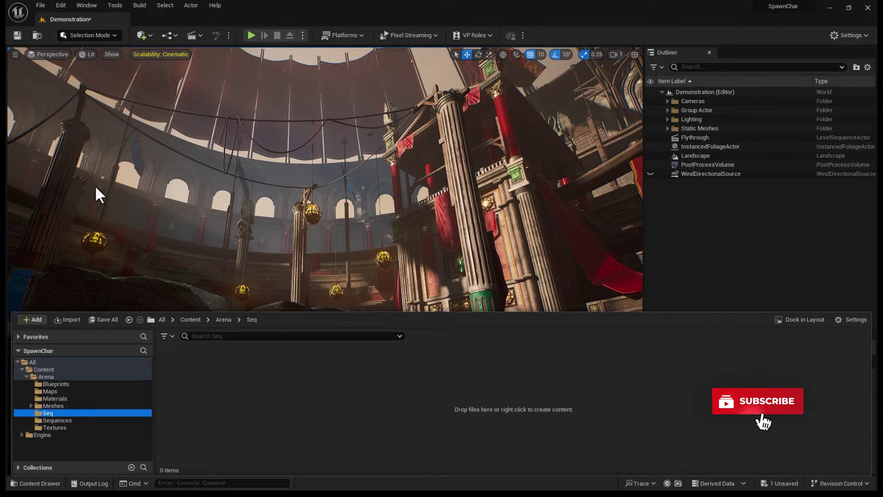
pyautogui.rightClick(201, 373)
pyautogui.moveTo(202, 373)
pyautogui.moveTo(236, 362)
pyautogui.moveTo(250, 301)
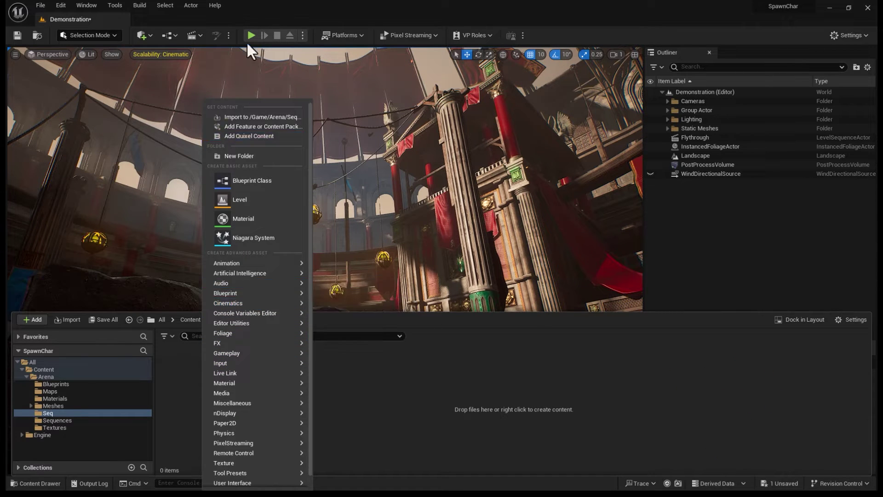
# Add a level sequence named LS_Spawnable, saved in the Arena/Seq folder.
pyautogui.click(199, 35)
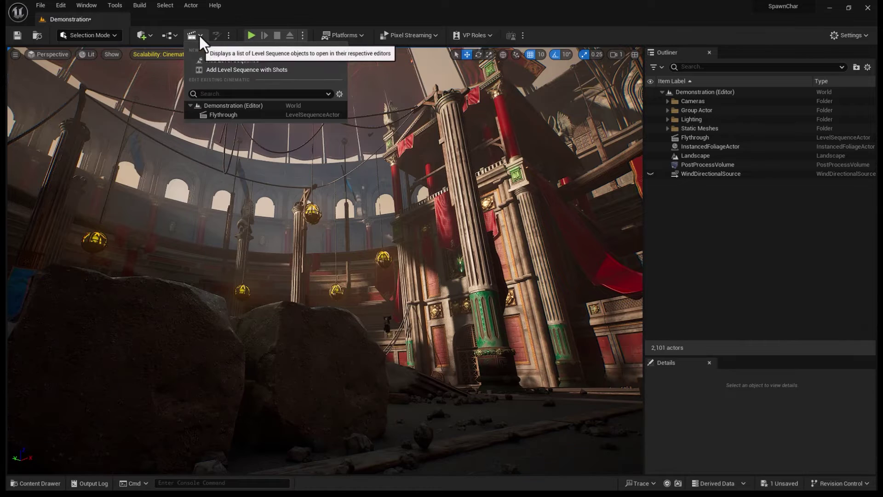
pyautogui.click(215, 60)
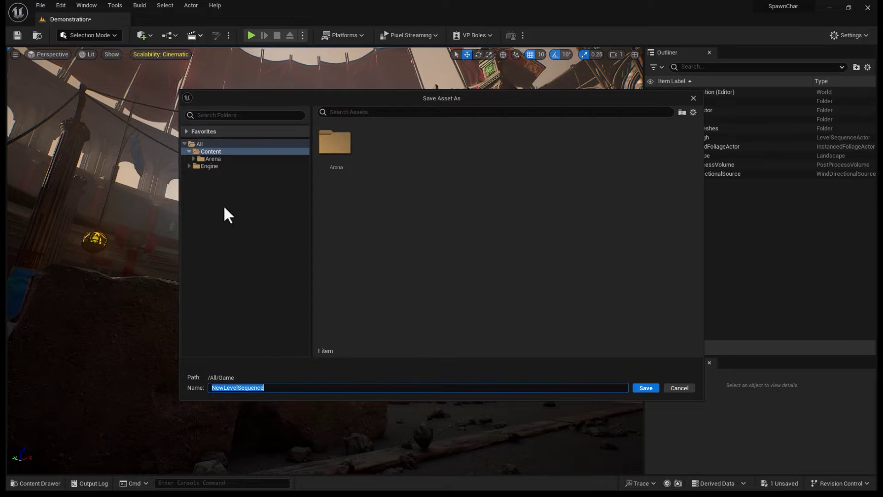
pyautogui.click(193, 158)
pyautogui.click(207, 195)
pyautogui.click(271, 388)
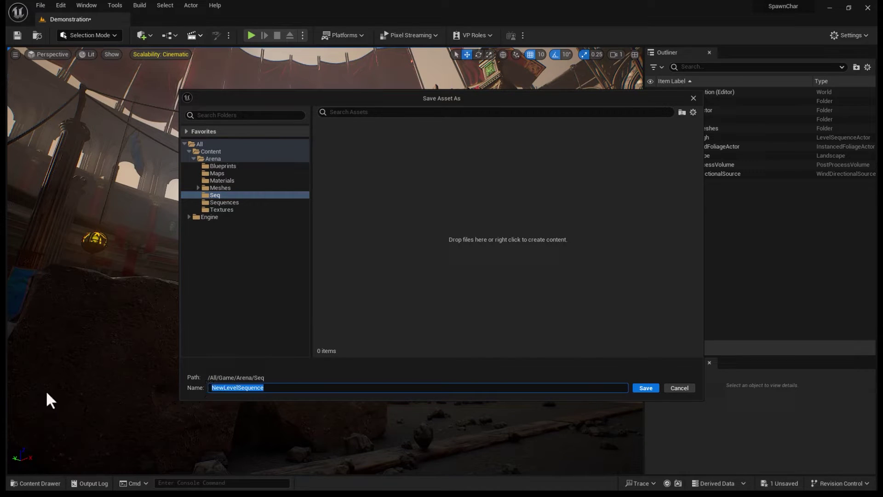
pyautogui.write('LS')
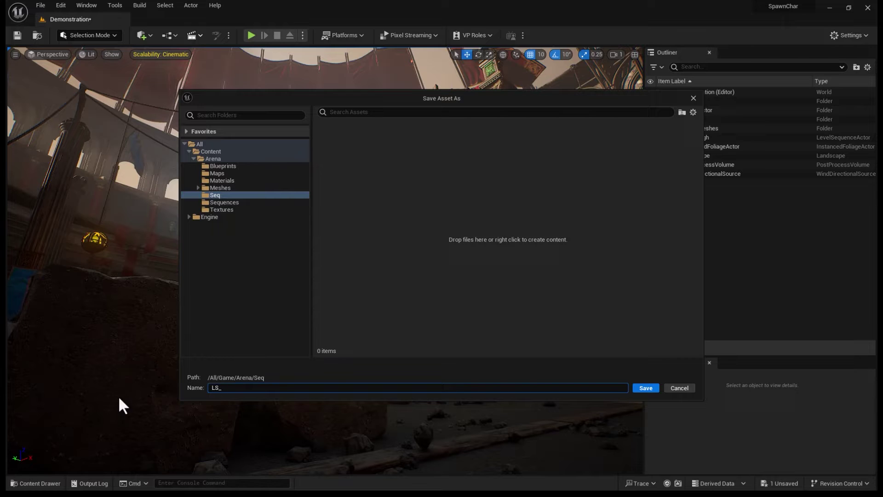
pyautogui.write('_Spawnable')
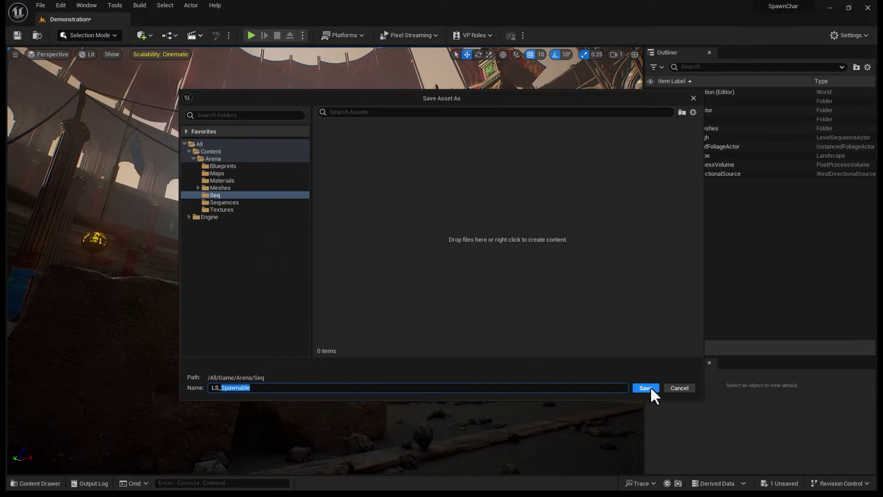
pyautogui.press('Return')
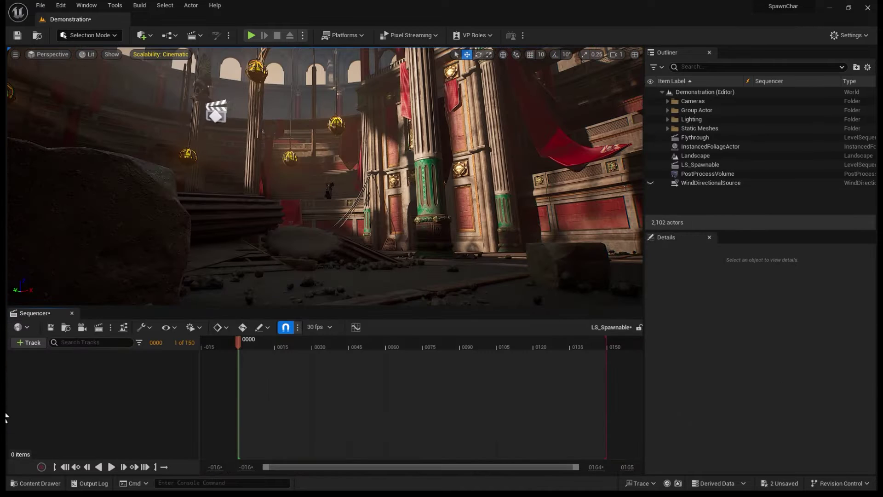
# Create a spawnable cine camera in the sequence and rename it CineCam_Spawnable.
pyautogui.click(81, 327)
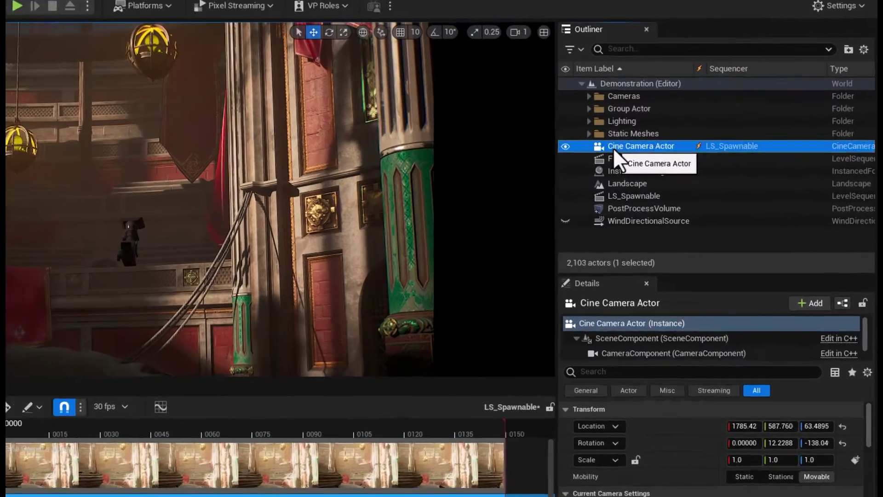
pyautogui.rightClick(686, 140)
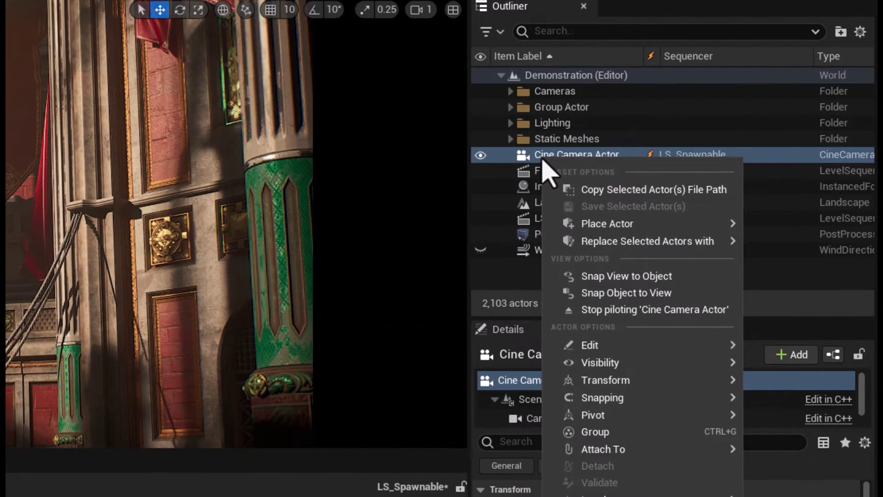
pyautogui.click(411, 449)
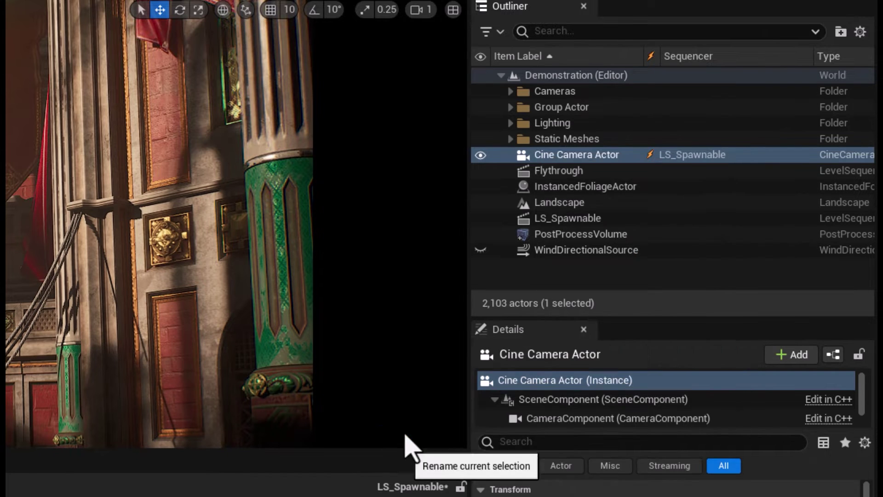
pyautogui.write('CineCam_Spawnable')
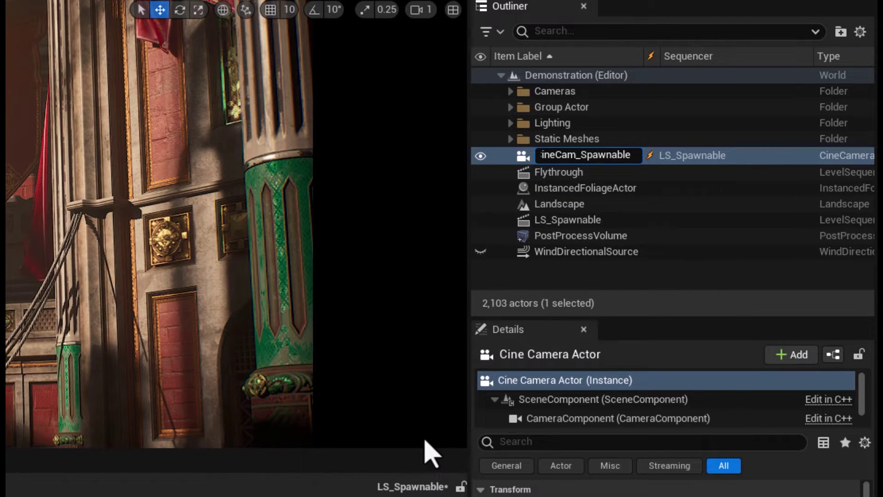
pyautogui.press('Return')
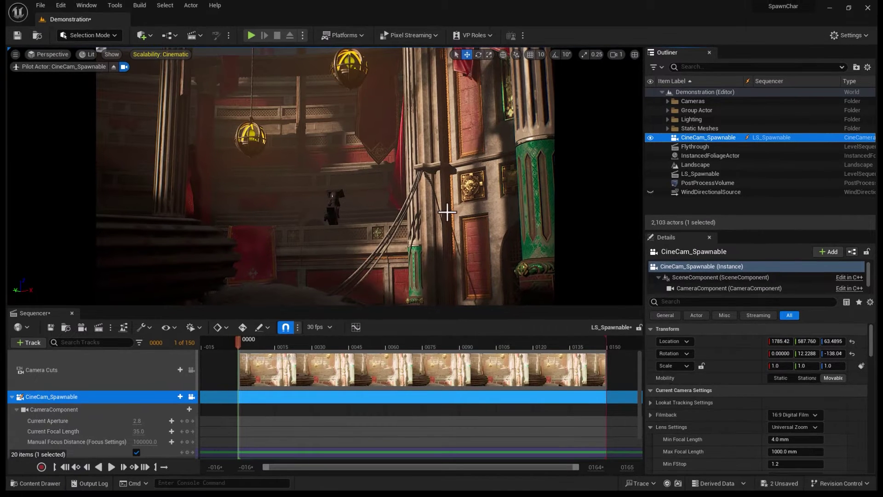
# Move the piloted camera back to frame the arena and give it the 12mm Prime f/2.8 lens preset.
pyautogui.scroll(-10, 406, 208)
pyautogui.moveTo(406, 208); pyautogui.dragTo(405, 170, button='middle')
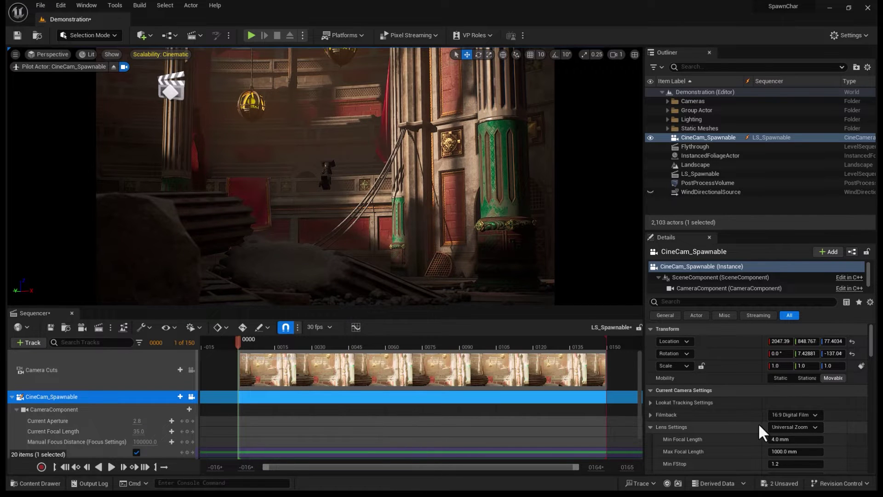
pyautogui.click(784, 427)
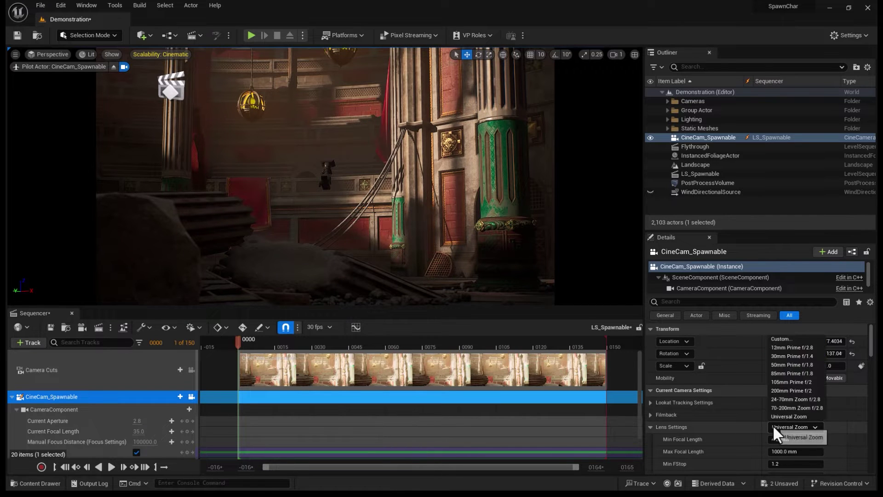
pyautogui.click(783, 348)
pyautogui.moveTo(432, 259); pyautogui.dragTo(391, 238, button='right')
pyautogui.click(409, 249)
pyautogui.click(391, 238)
# Expand the camera's filmback settings and set the manual focus distance by sampling the green base of the central column.
pyautogui.scroll(-3, 718, 368)
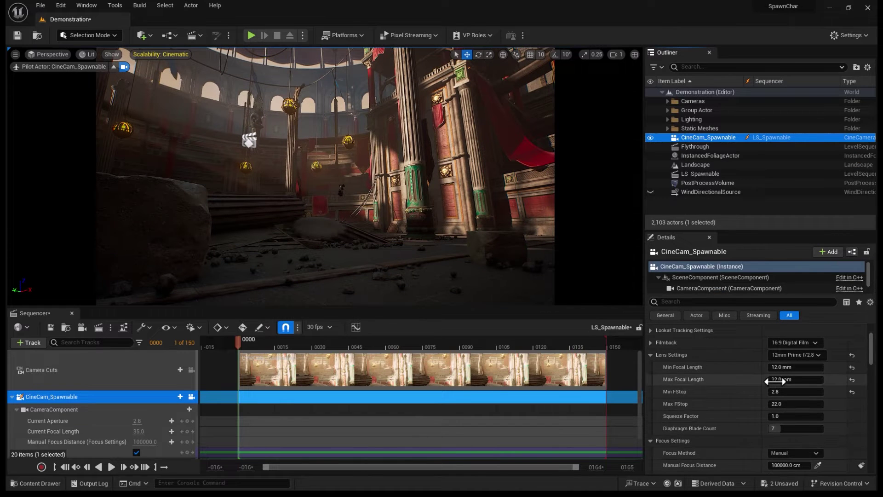
pyautogui.click(651, 343)
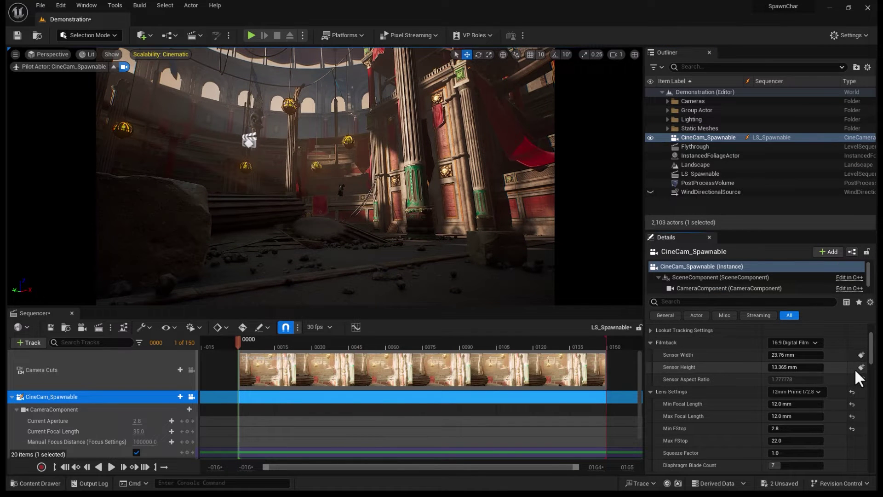
pyautogui.scroll(-4, 798, 420)
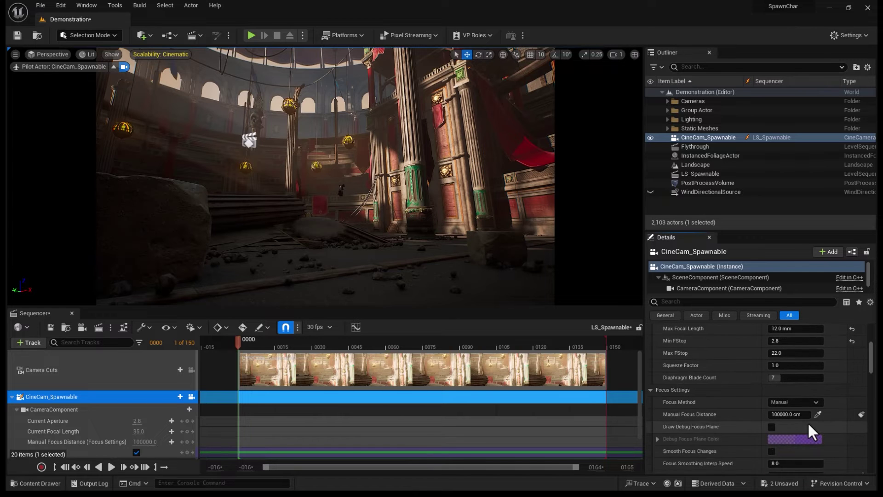
pyautogui.scroll(-1, 812, 431)
pyautogui.click(818, 399)
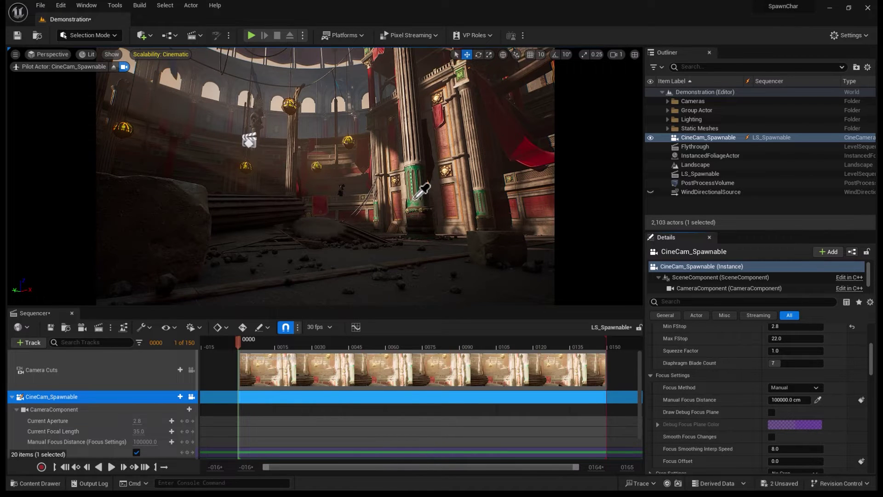
pyautogui.click(414, 194)
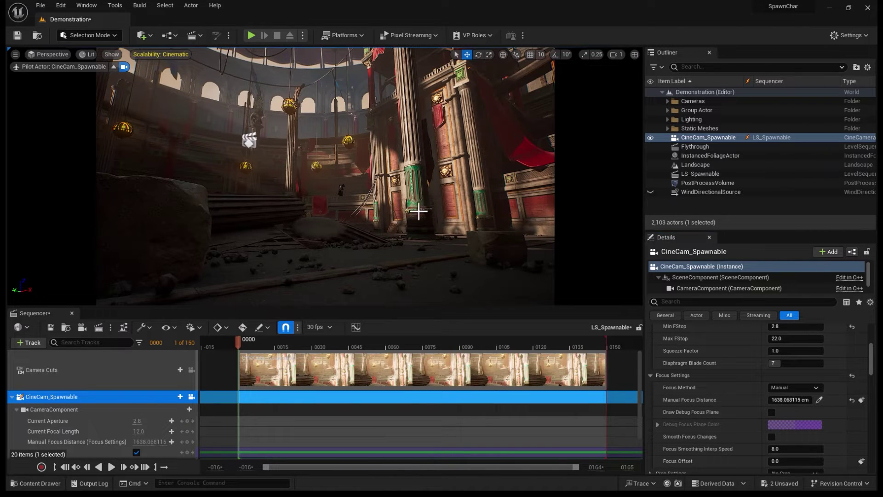
# Check the focus distance by displaying the camera's debug focus plane, hiding it again and collapsing the focus settings.
pyautogui.click(771, 413)
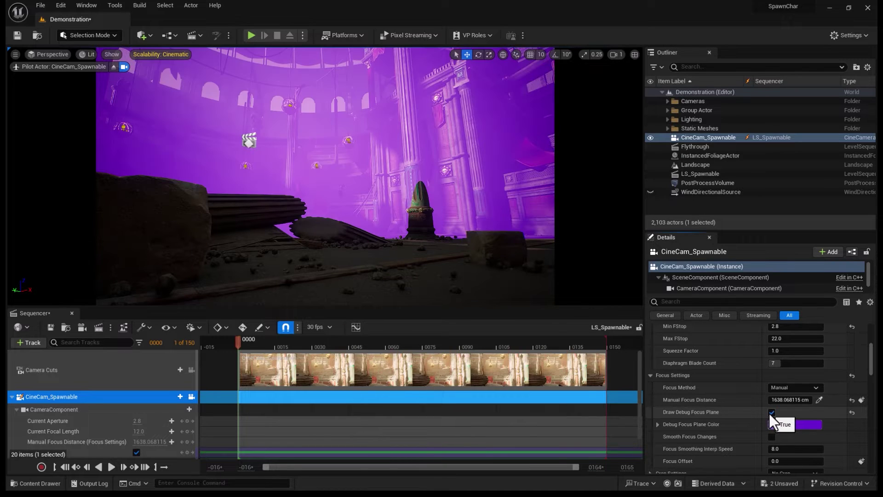
pyautogui.click(772, 412)
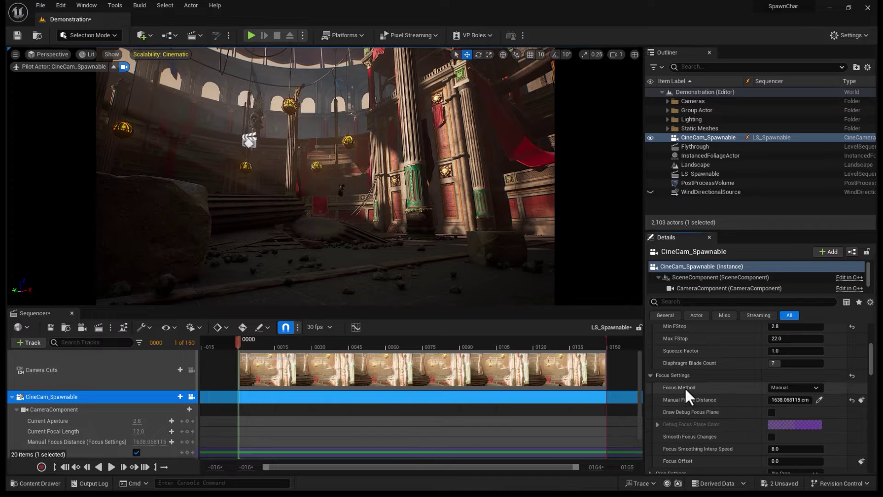
pyautogui.click(650, 376)
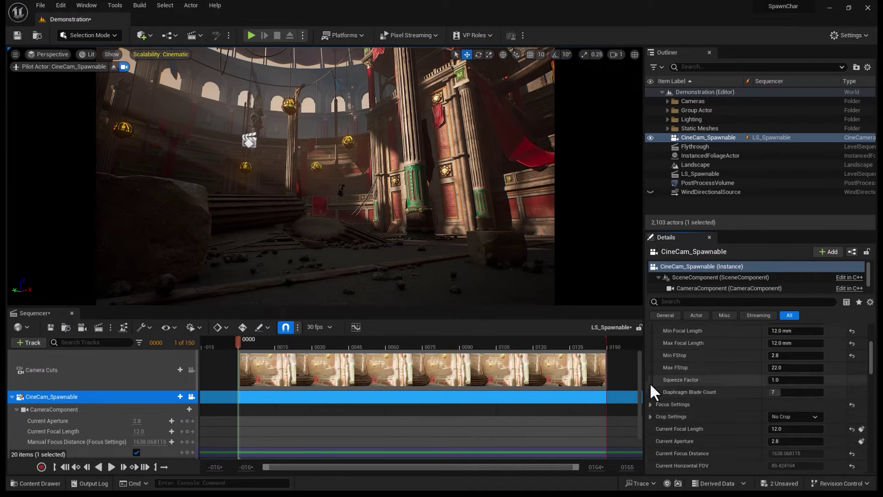
pyautogui.scroll(1, 654, 393)
# Slightly adjust the piloted CineCam_Spawnable's framing of the arena and save all modified files.
pyautogui.moveTo(402, 256); pyautogui.dragTo(402, 253, button='right')
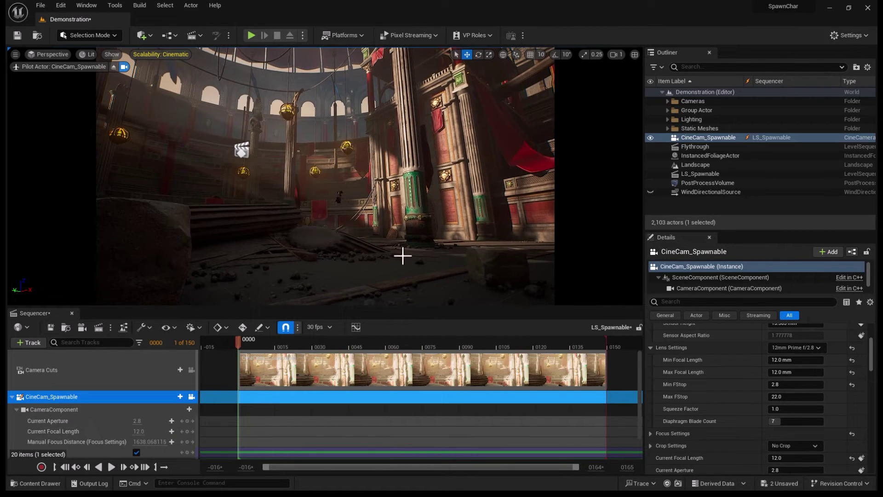
pyautogui.moveTo(402, 255); pyautogui.dragTo(402, 255, button='right')
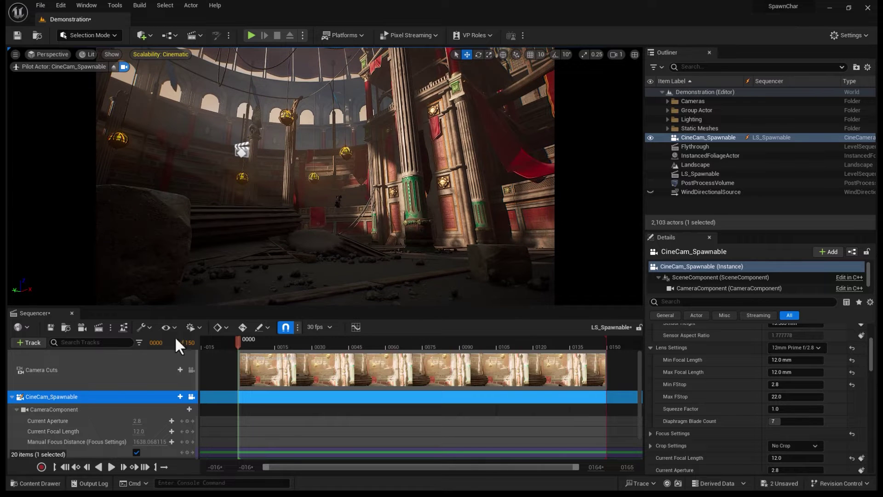
pyautogui.click(41, 6)
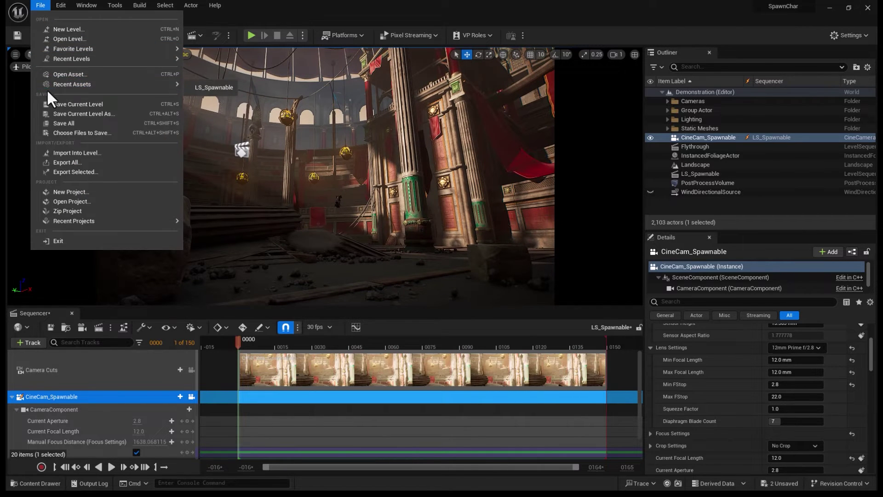
pyautogui.click(64, 123)
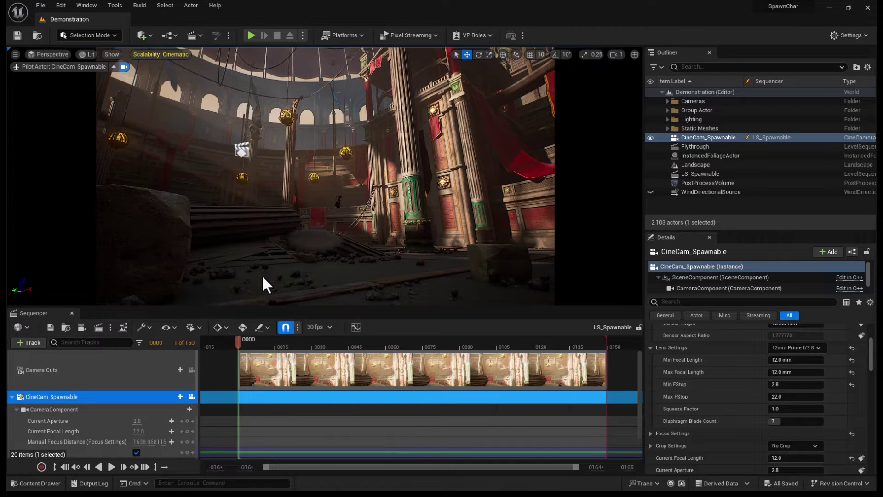
# Collapse the CineCam_Spawnable track and add the existing SM_Building4 static mesh actor to the sequence.
pyautogui.click(12, 396)
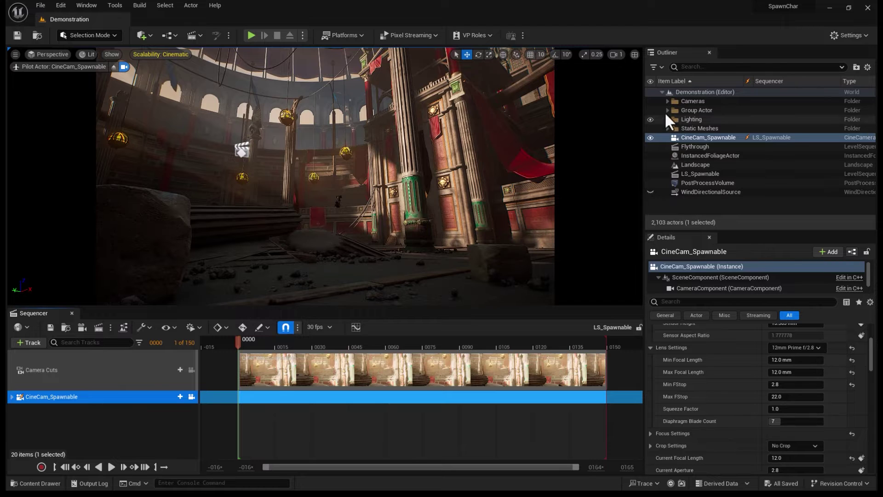
pyautogui.click(666, 101)
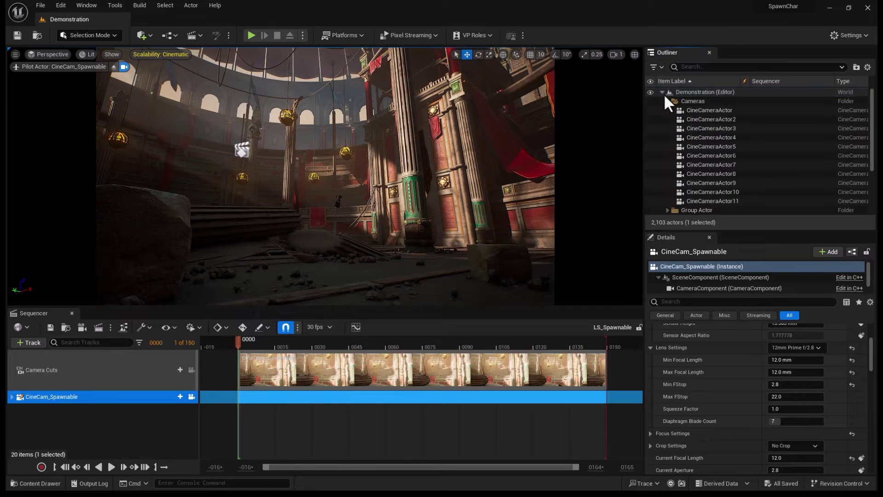
pyautogui.click(666, 101)
pyautogui.click(667, 128)
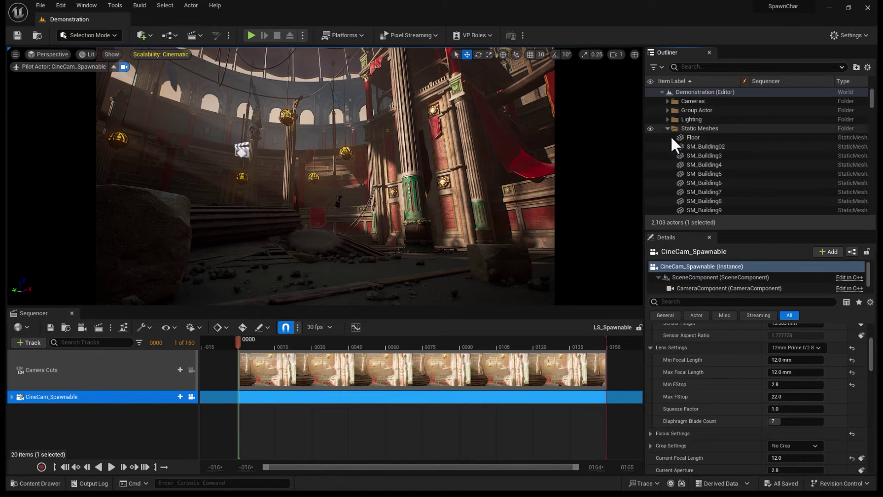
pyautogui.click(693, 165)
pyautogui.click(31, 342)
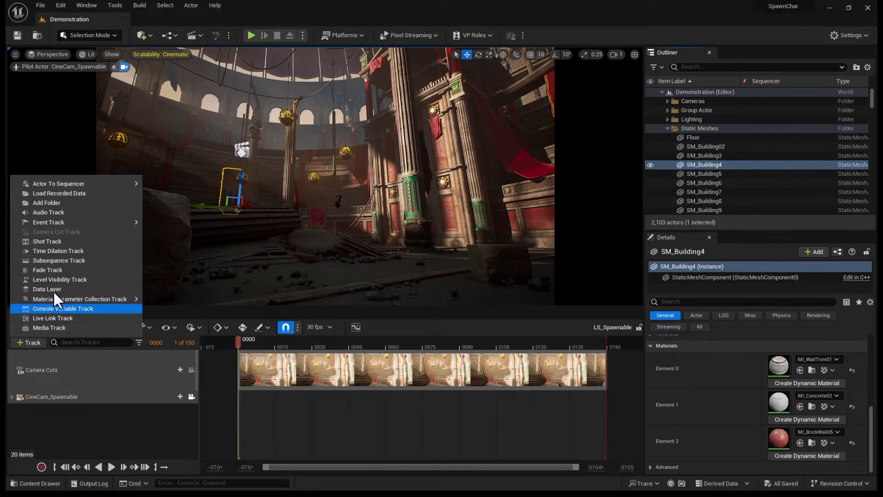
pyautogui.moveTo(63, 183)
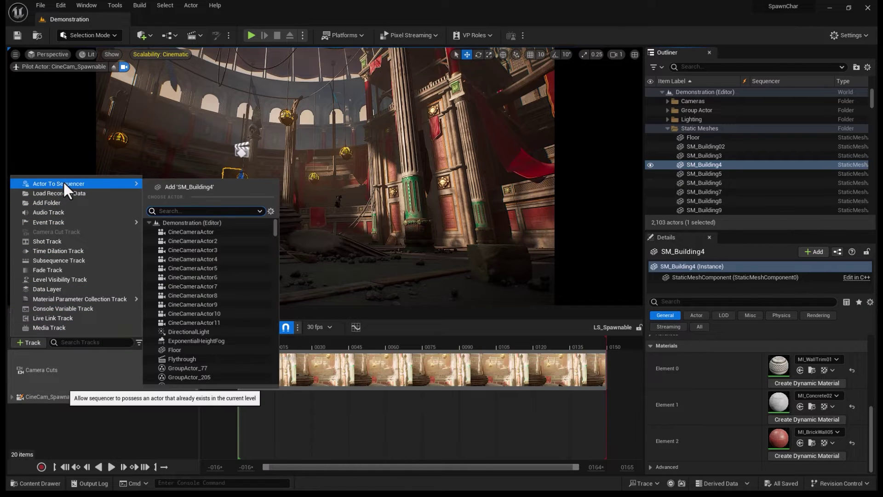
pyautogui.click(188, 186)
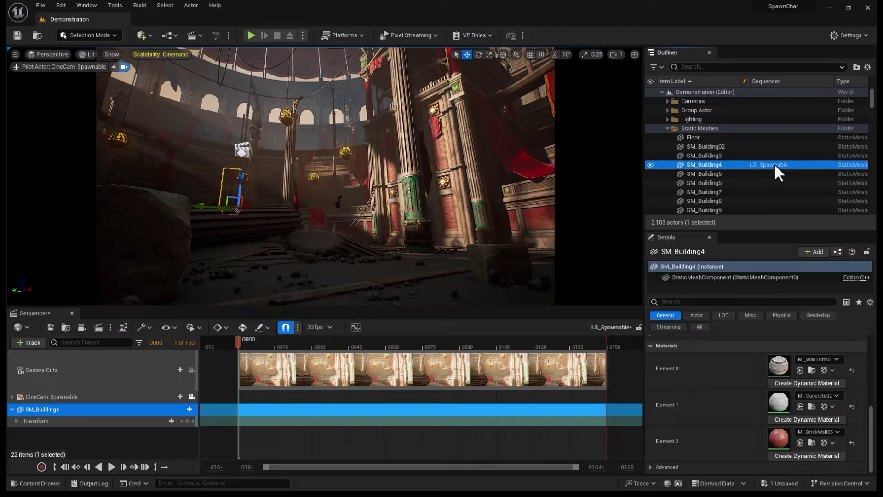
# Delete the SM_Building4 track from the sequence, select CineCam_Spawnable and collapse the Static Meshes folder.
pyautogui.click(42, 409)
pyautogui.press('Delete')
pyautogui.click(46, 397)
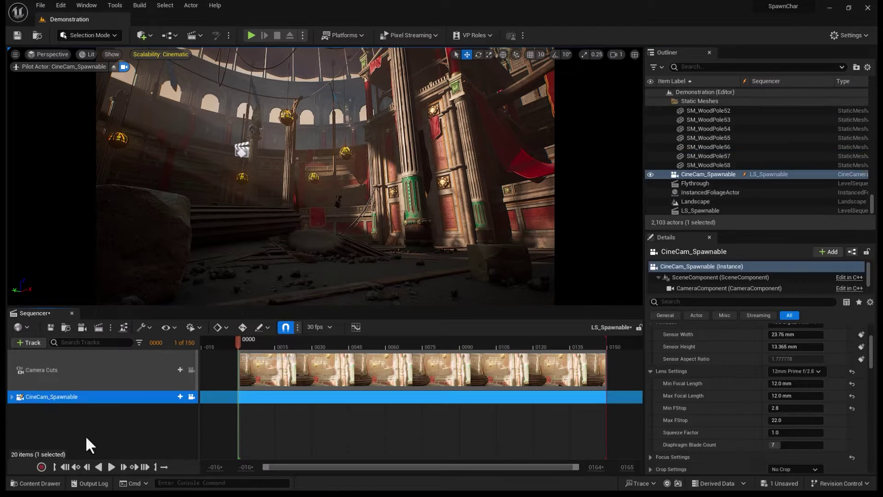
pyautogui.click(669, 102)
pyautogui.click(667, 128)
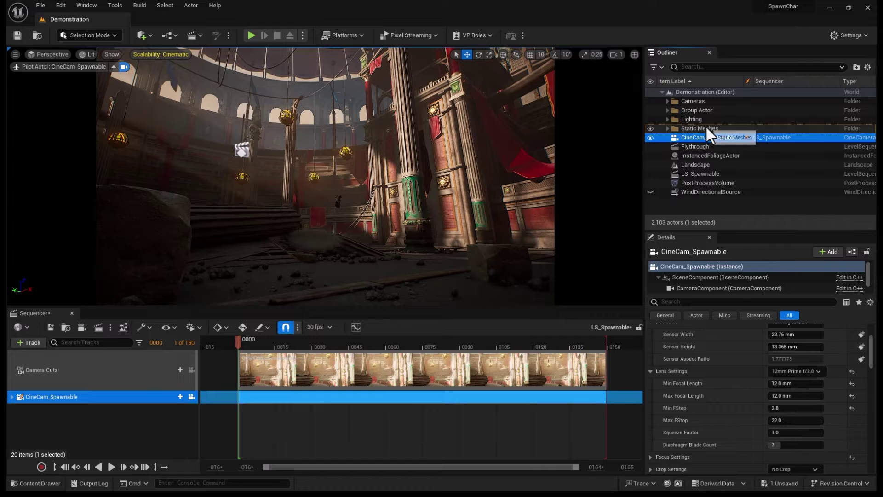
# Close the sequence editor and reopen the LS_Spawnable sequence from the Arena/Seq folder.
pyautogui.click(72, 312)
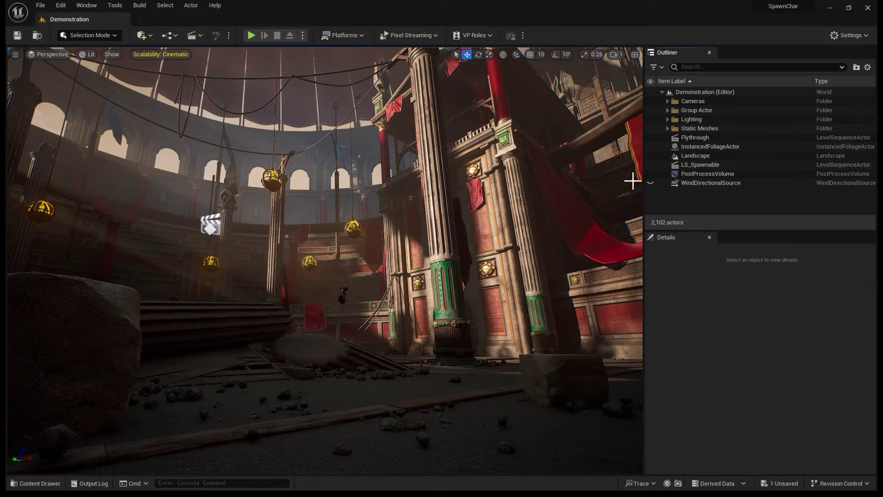
pyautogui.click(14, 483)
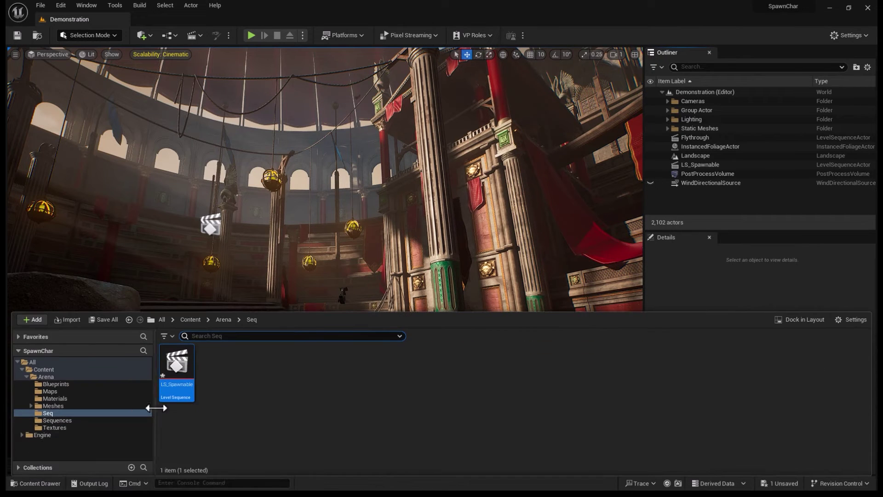
pyautogui.doubleClick(176, 360)
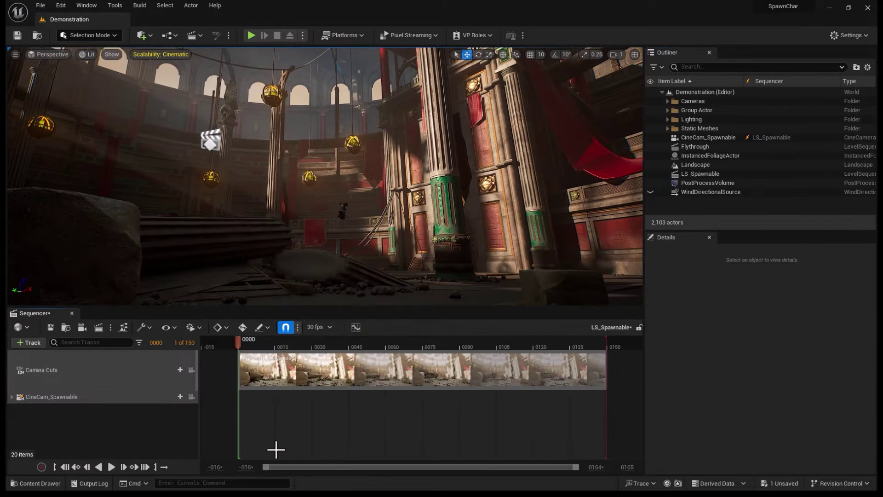
# Select CineCam_Spawnable, pilot it in the viewport and clear the selection.
pyautogui.click(708, 138)
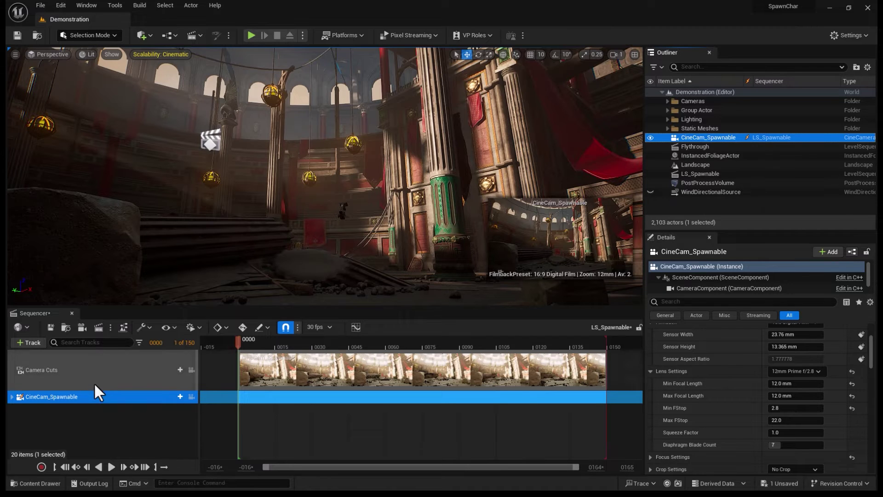
pyautogui.moveTo(21, 396)
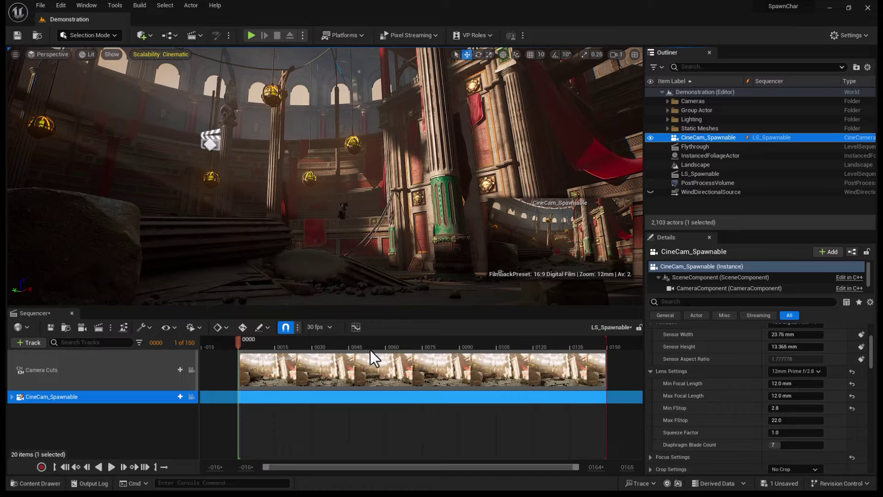
pyautogui.click(158, 433)
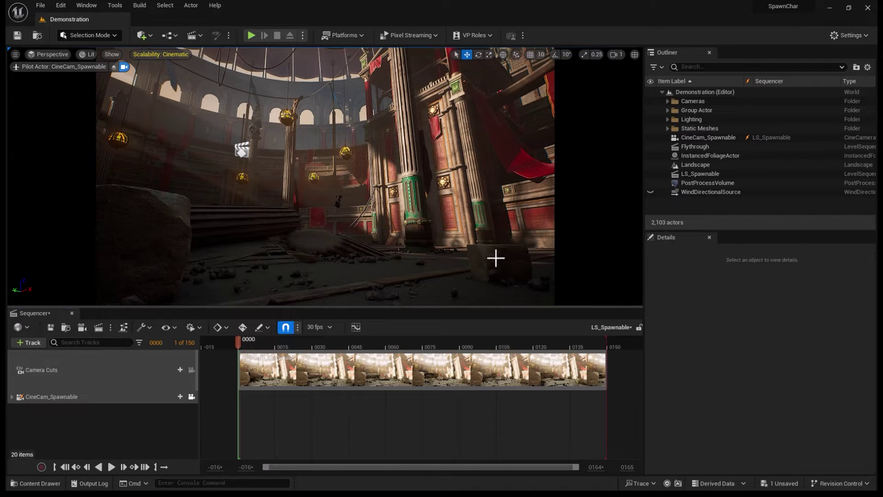
# Duplicate the stone block SM_LargeBlock6 and place the copy on the floor just left of it, rotated and scaled down to about 0.174.
pyautogui.click(487, 260)
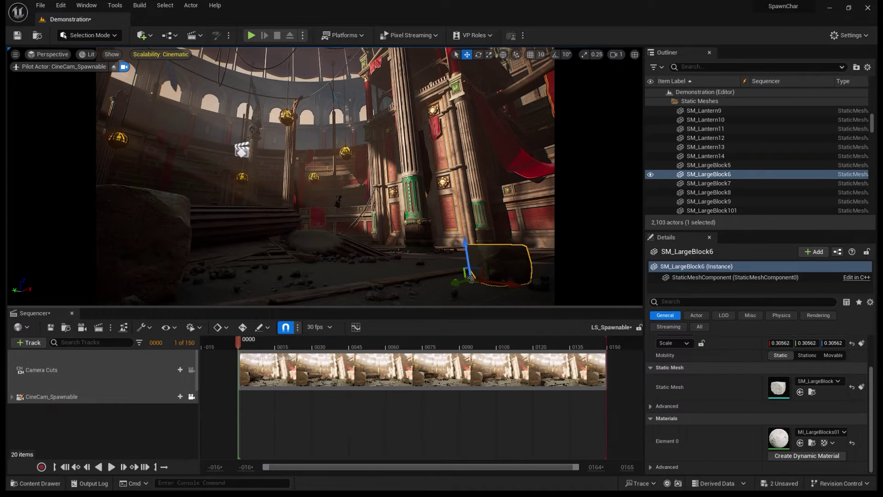
pyautogui.hotkey('ctrl', 'd')
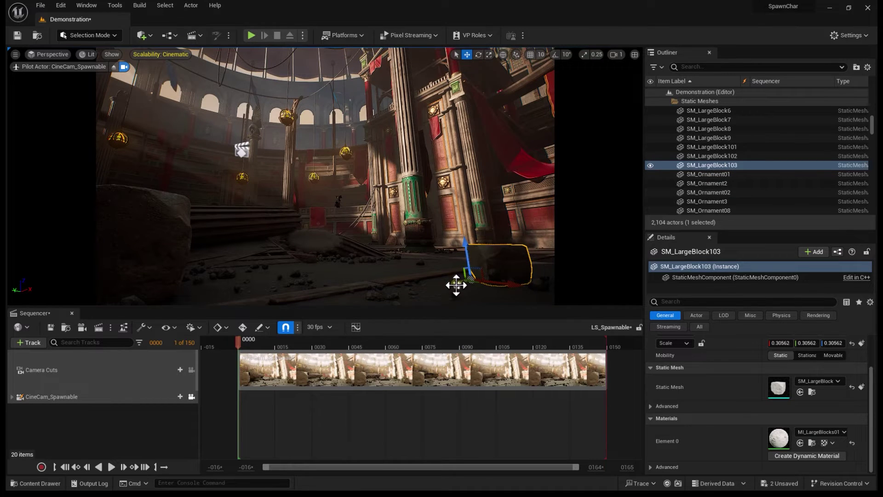
pyautogui.moveTo(456, 284); pyautogui.dragTo(426, 286)
pyautogui.press('r')
pyautogui.press('e')
pyautogui.press('w')
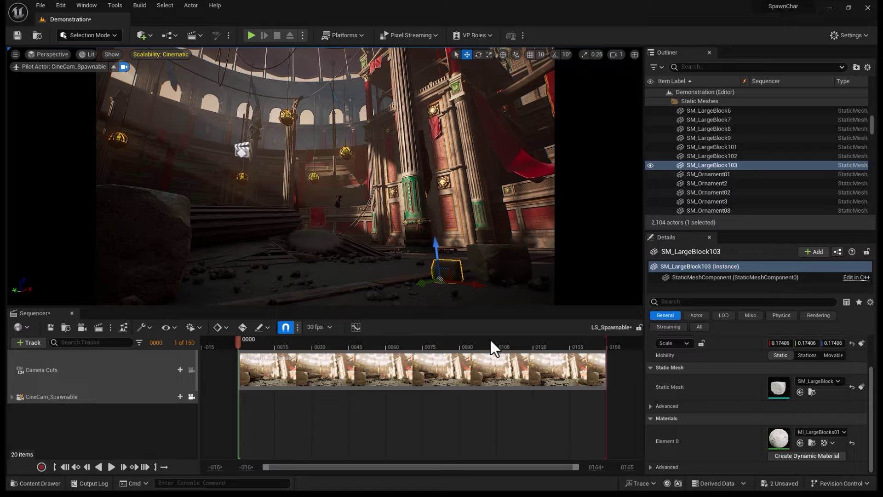
# Duplicate the small block and place the copy behind it by the column, scaled up to about 0.469 and rotated to about -231°.
pyautogui.hotkey('ctrl', 'd')
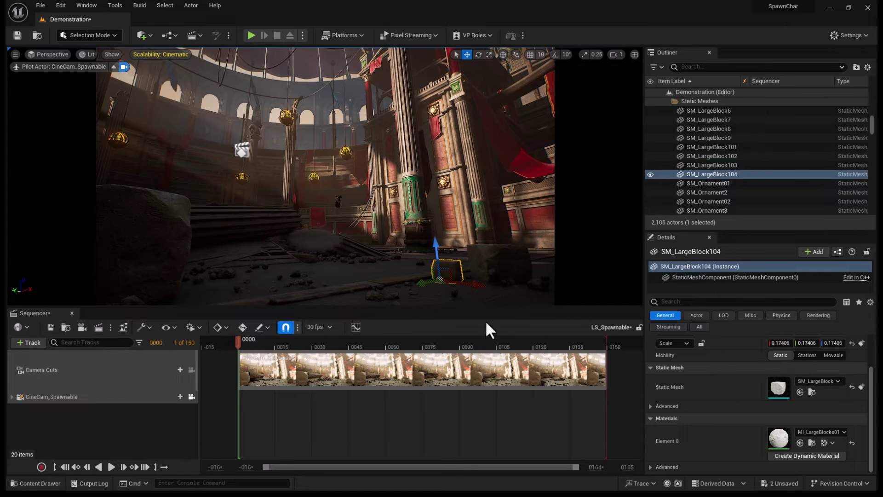
pyautogui.moveTo(485, 292); pyautogui.dragTo(438, 267)
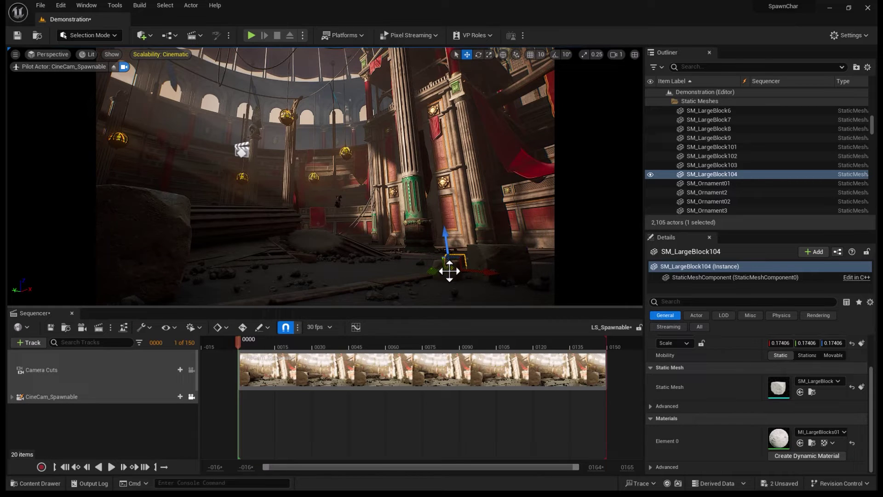
pyautogui.press('r')
pyautogui.moveTo(449, 271)
pyautogui.mouseDown()
pyautogui.moveTo(465, 264)
pyautogui.moveTo(454, 262)
pyautogui.mouseUp()
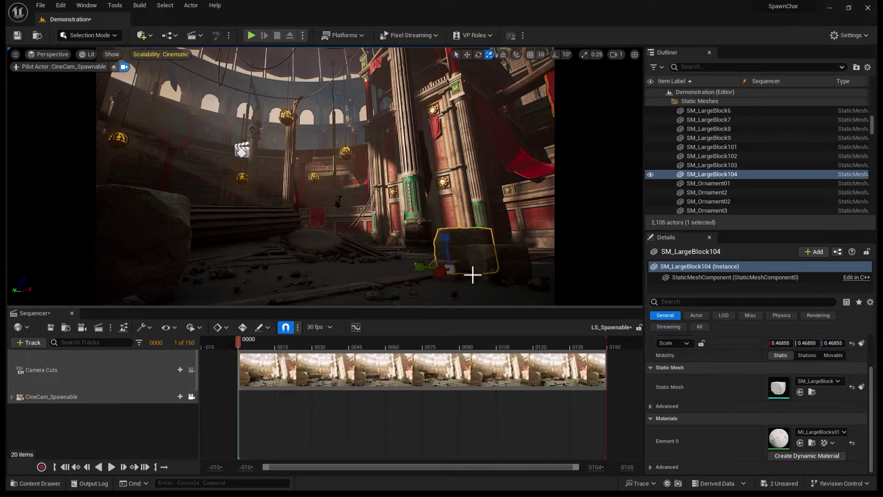
pyautogui.press('w')
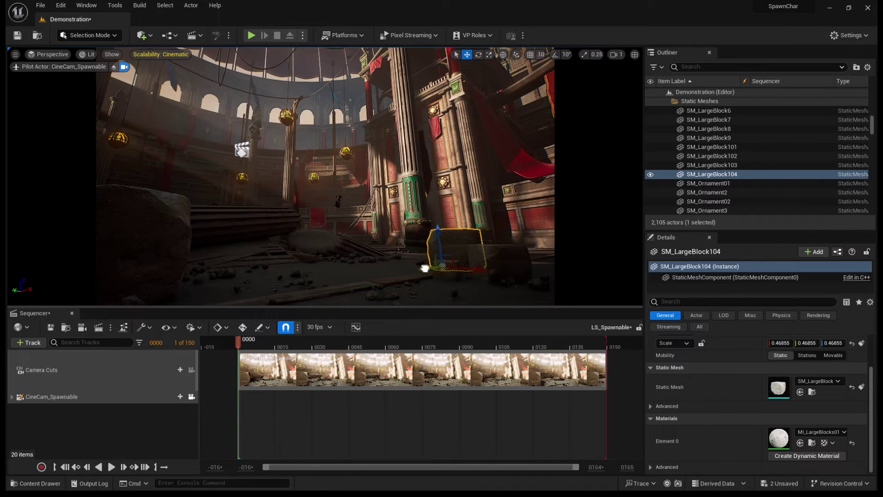
pyautogui.moveTo(425, 263); pyautogui.dragTo(399, 263)
pyautogui.press('e')
pyautogui.press('w')
pyautogui.moveTo(508, 266); pyautogui.dragTo(528, 267)
pyautogui.click(474, 297)
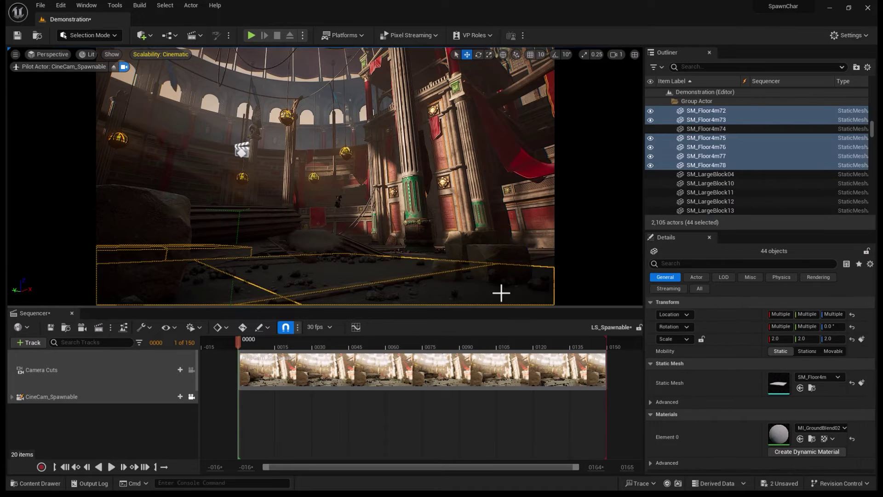
# Select both duplicated blocks, SM_LargeBlock103 and SM_LargeBlock104, and add them to the sequence at frame 0.
pyautogui.click(494, 251)
pyautogui.click(447, 263)
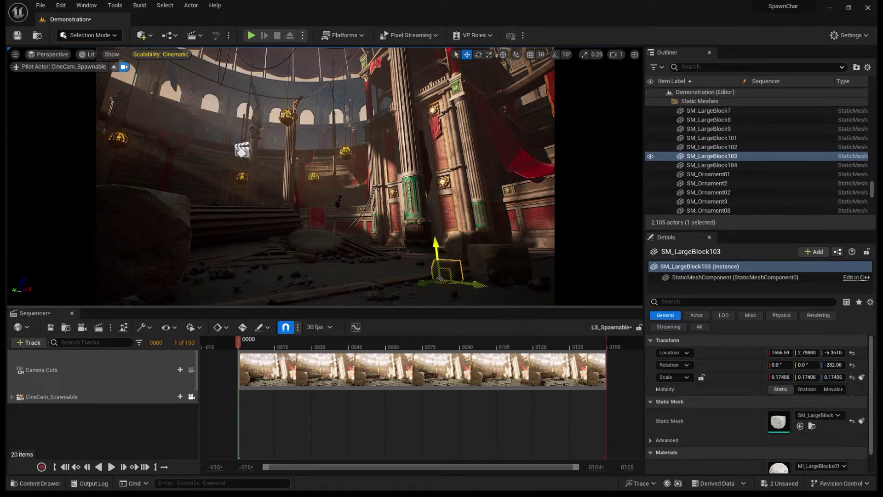
pyautogui.click(473, 256)
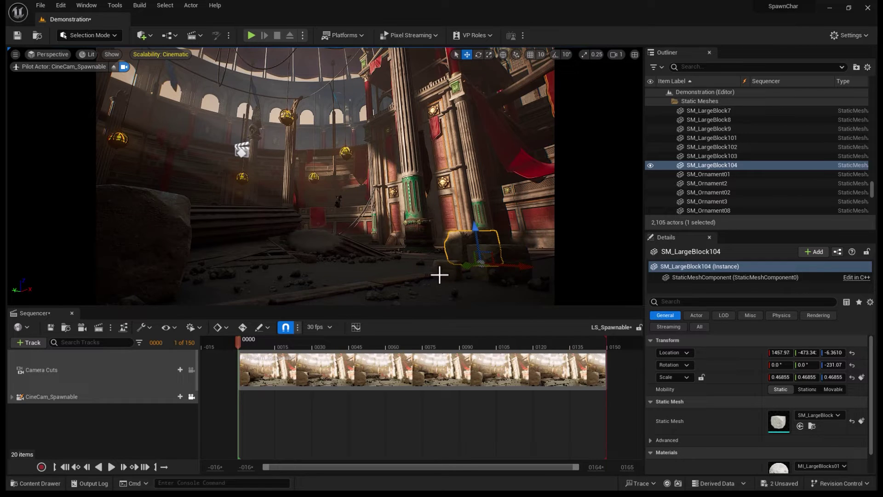
pyautogui.moveTo(711, 157)
pyautogui.mouseDown()
pyautogui.moveTo(710, 168)
pyautogui.moveTo(712, 160)
pyautogui.mouseUp()
pyautogui.keyDown('ctrl'); pyautogui.click(712, 158); pyautogui.keyUp('ctrl')
pyautogui.moveTo(240, 346)
pyautogui.mouseDown()
pyautogui.moveTo(274, 342)
pyautogui.moveTo(240, 342)
pyautogui.mouseUp()
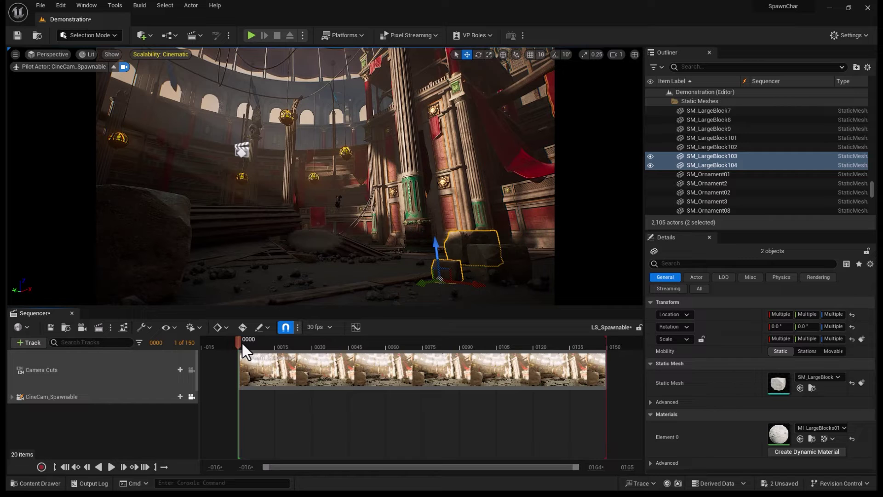
pyautogui.hotkey('ctrl', 'shift', 'a')
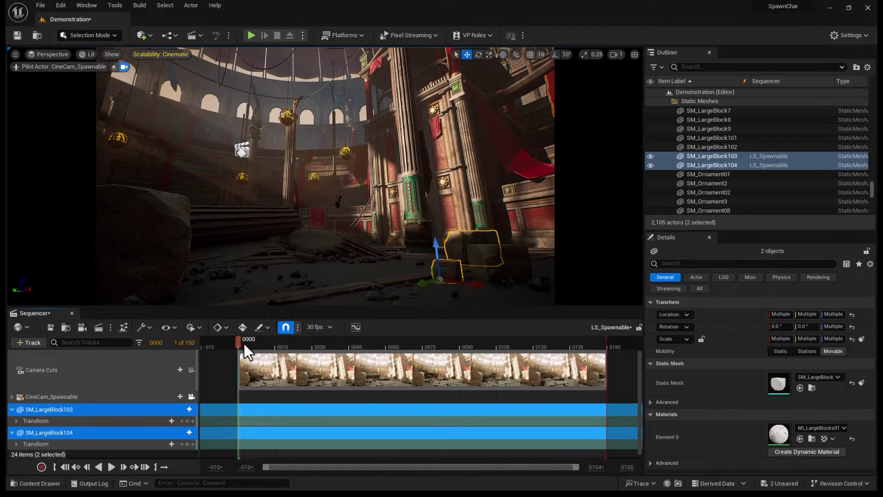
pyautogui.click(25, 343)
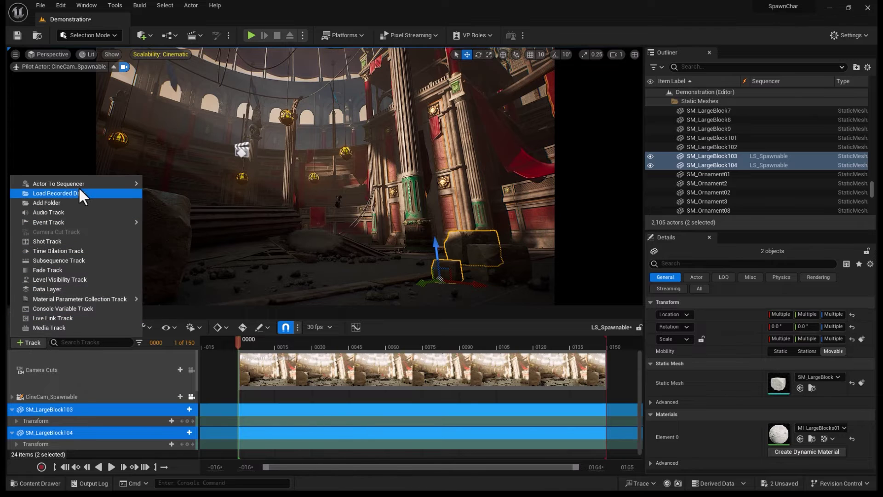
pyautogui.moveTo(77, 184)
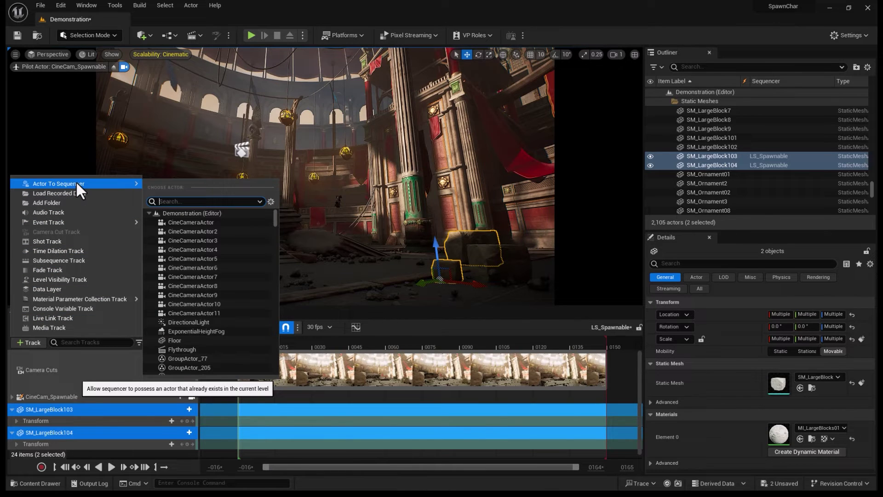
pyautogui.click(362, 340)
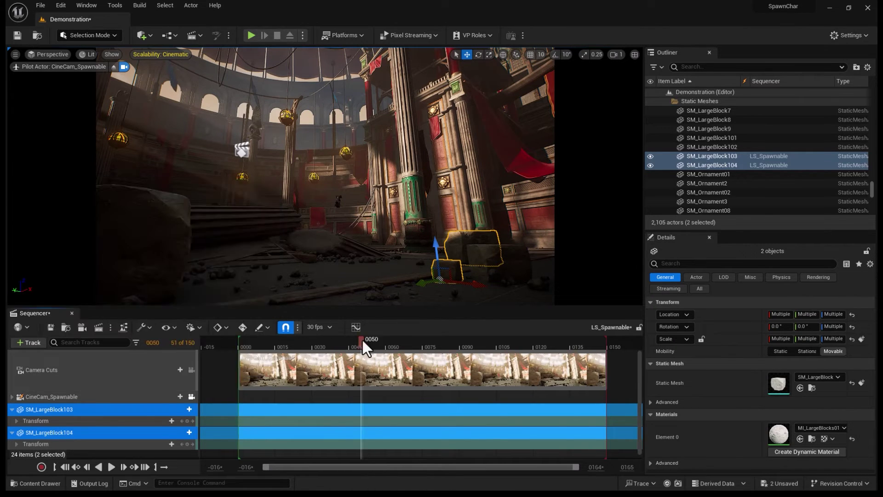
pyautogui.moveTo(286, 341); pyautogui.dragTo(239, 343)
pyautogui.scroll(-1, 87, 402)
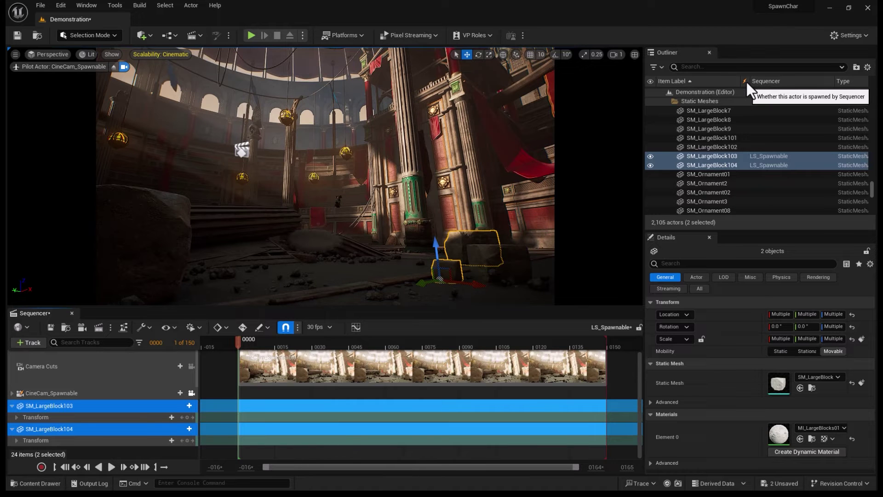
# Convert the SM_LargeBlock103 and SM_LargeBlock104 bindings to spawnables and check the Spawned track of each block.
pyautogui.rightClick(75, 404)
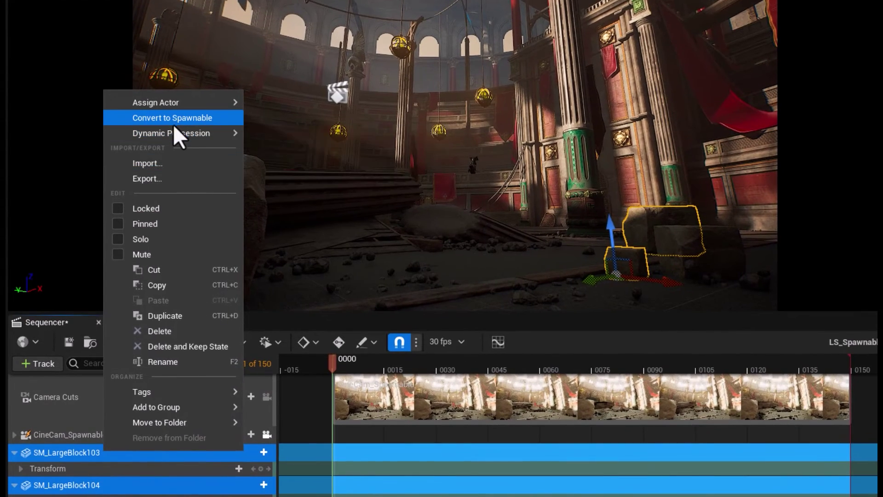
pyautogui.click(173, 121)
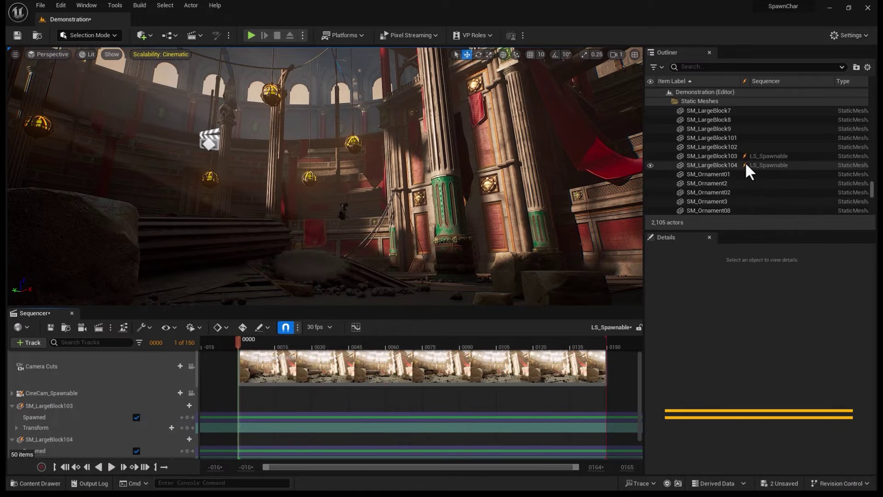
pyautogui.scroll(-1, 132, 400)
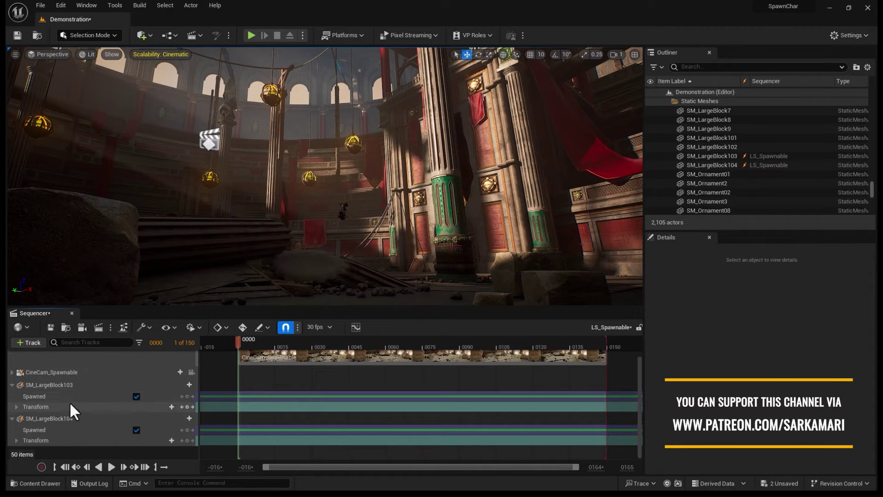
pyautogui.click(49, 395)
pyautogui.click(47, 430)
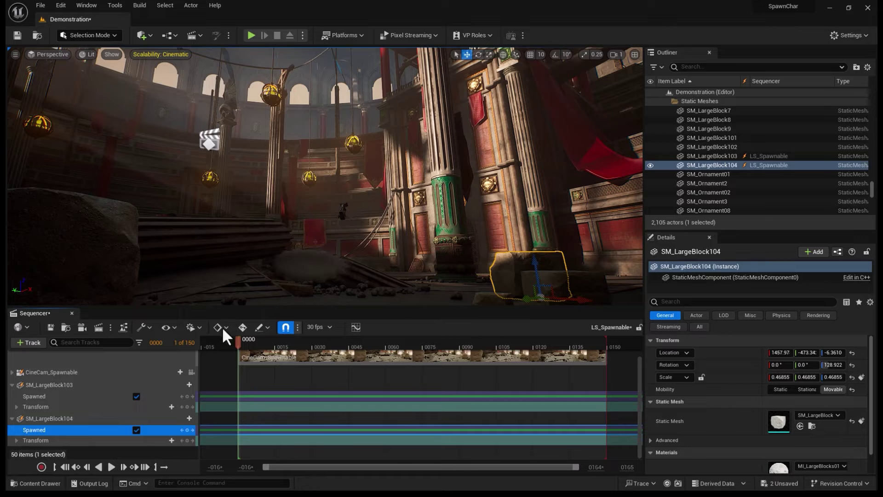
# Look through CineCam_Spawnable in the viewport and select each of the two spawnable blocks in turn to inspect them.
pyautogui.click(191, 372)
pyautogui.click(442, 285)
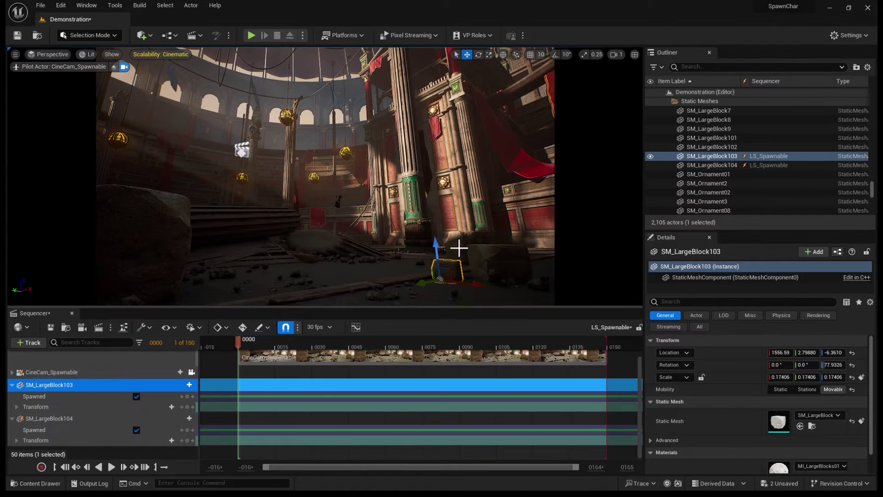
pyautogui.click(459, 249)
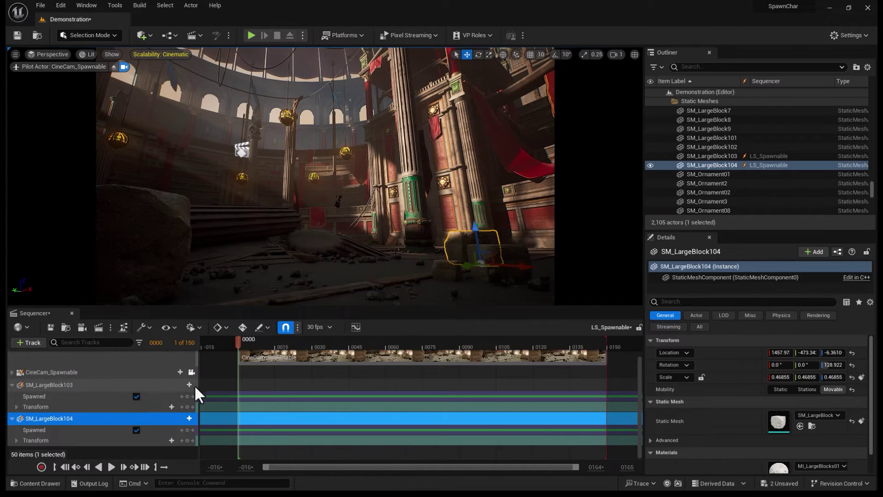
# Save all changed assets and the Demonstration map, and close the Sequencer.
pyautogui.click(40, 6)
pyautogui.moveTo(50, 83)
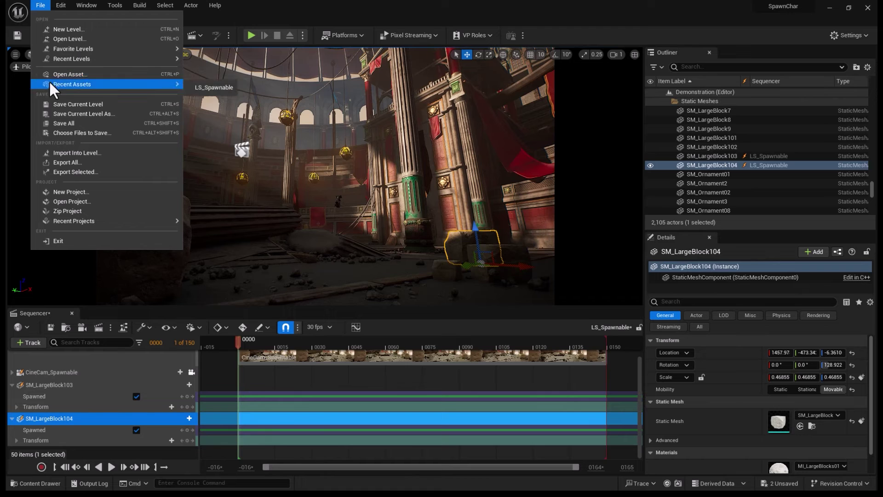
pyautogui.click(59, 123)
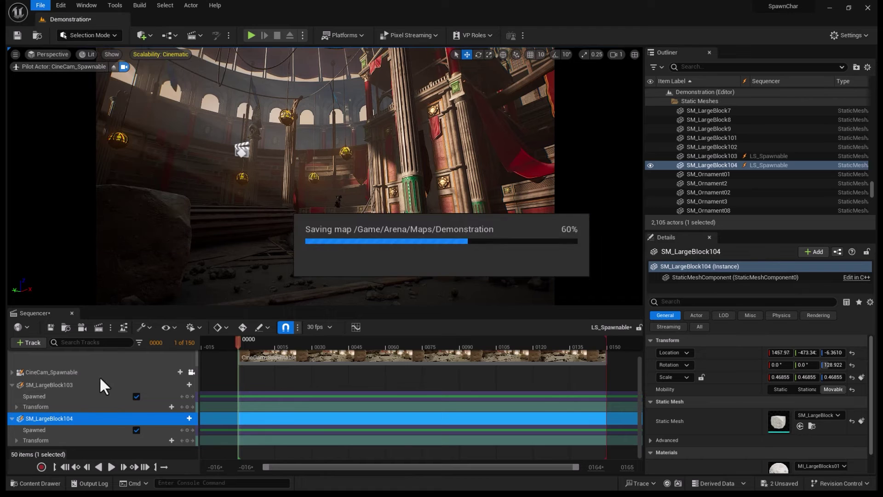
pyautogui.click(72, 313)
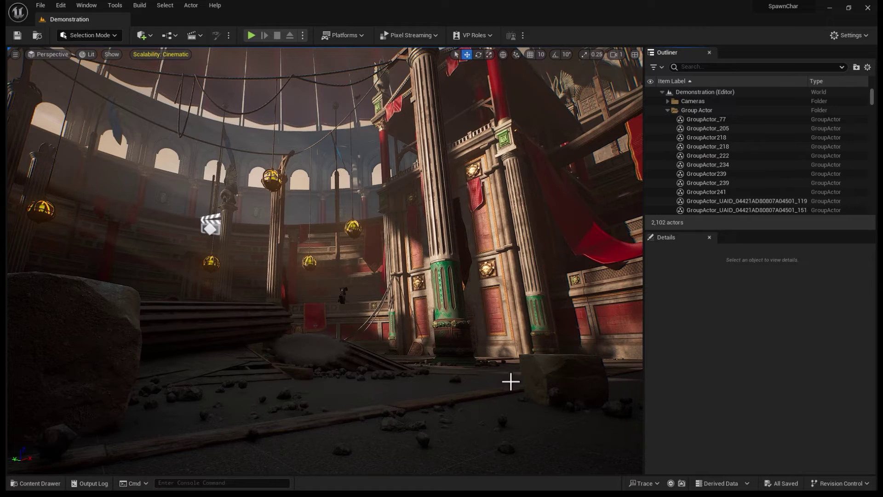
# Reopen the LS_Spawnable level sequence from the project content and pilot CineCam_Spawnable in the viewport.
pyautogui.click(18, 482)
pyautogui.doubleClick(175, 363)
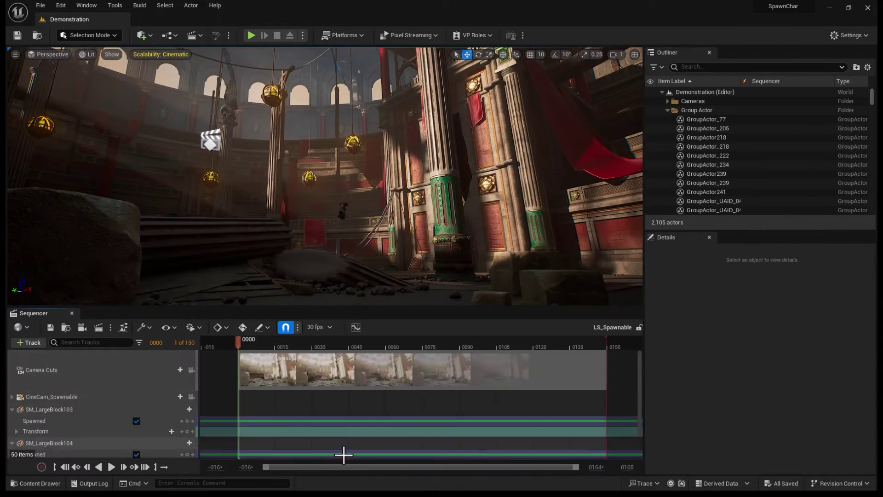
pyautogui.click(191, 396)
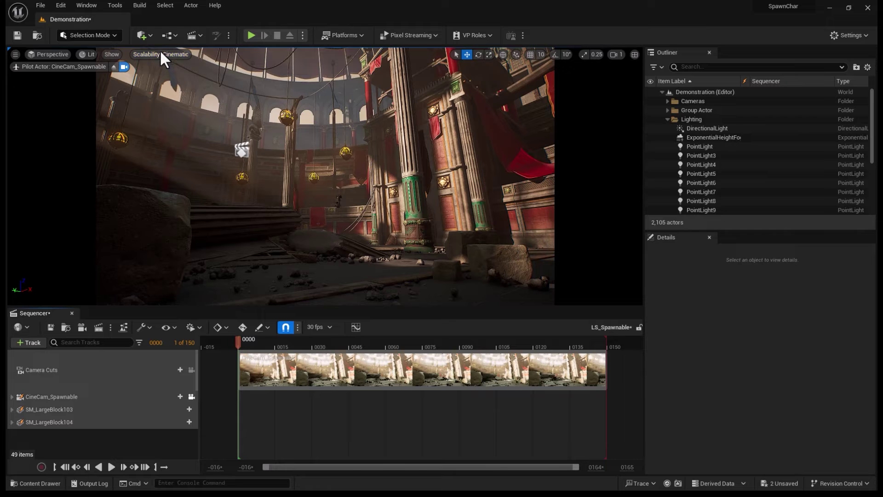
# Place a point light low in front of the arena steps, lower its intensity and give it a warm peach light color.
pyautogui.click(150, 35)
pyautogui.moveTo(176, 120)
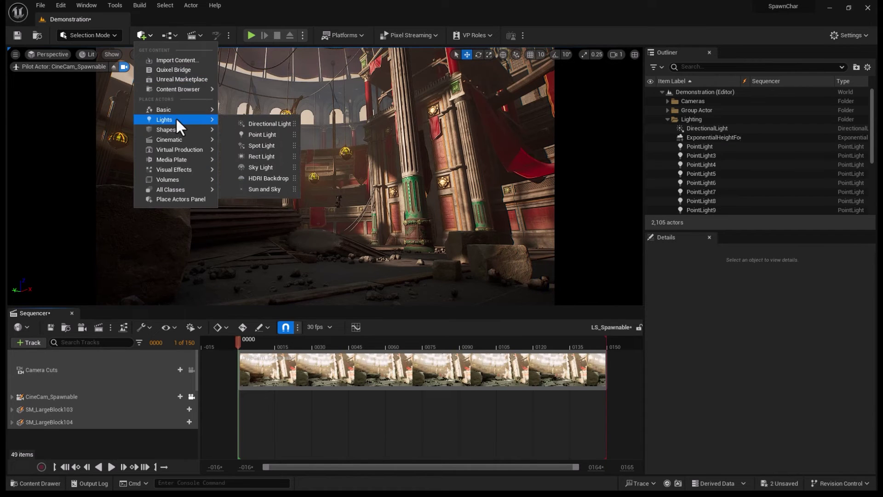
pyautogui.moveTo(253, 131); pyautogui.dragTo(225, 258)
pyautogui.moveTo(791, 402); pyautogui.dragTo(769, 405)
pyautogui.click(794, 426)
pyautogui.click(658, 337)
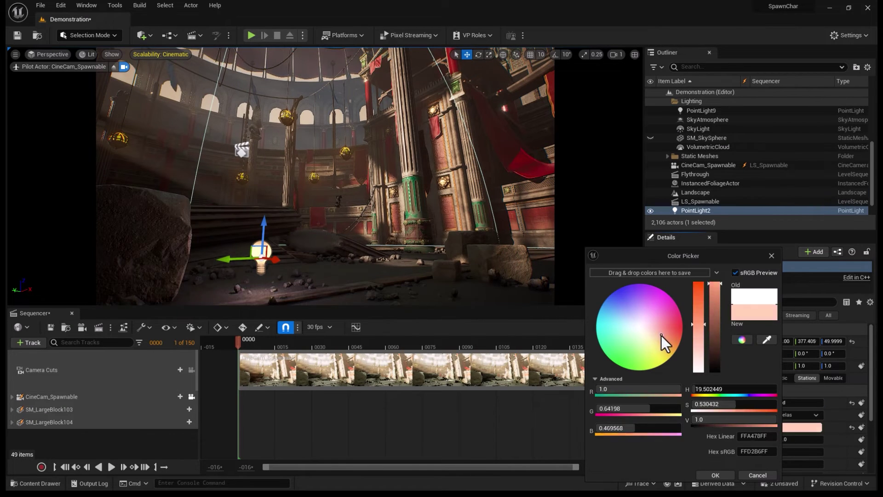
pyautogui.moveTo(699, 330); pyautogui.dragTo(699, 328)
# Move the new point light beside the large rock, to about X 1442, Y 401, Z 129, and set its intensity to 0.3 cd.
pyautogui.moveTo(264, 232); pyautogui.dragTo(298, 171)
pyautogui.click(795, 402)
pyautogui.write('0.2 cd')
pyautogui.press('Return')
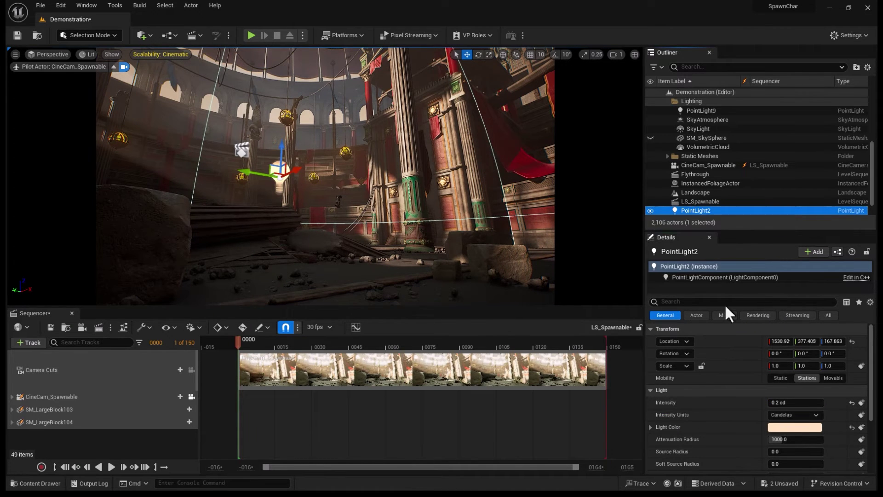
pyautogui.click(784, 403)
pyautogui.write('0.3')
pyautogui.moveTo(237, 173); pyautogui.dragTo(215, 204)
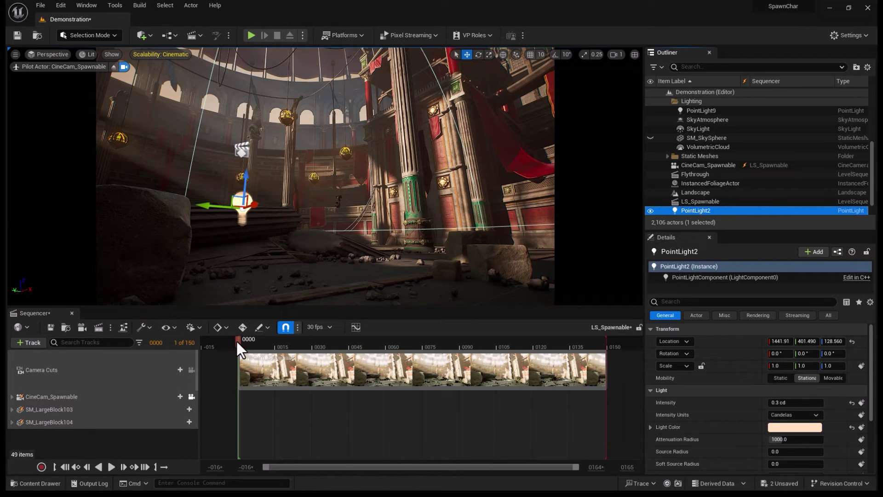
# Enable keeping the playhead in the playback range while scrubbing, and scrub the sequence to frame 12.
pyautogui.moveTo(236, 340)
pyautogui.mouseDown()
pyautogui.moveTo(247, 345)
pyautogui.moveTo(218, 344)
pyautogui.moveTo(250, 346)
pyautogui.moveTo(239, 347)
pyautogui.mouseUp()
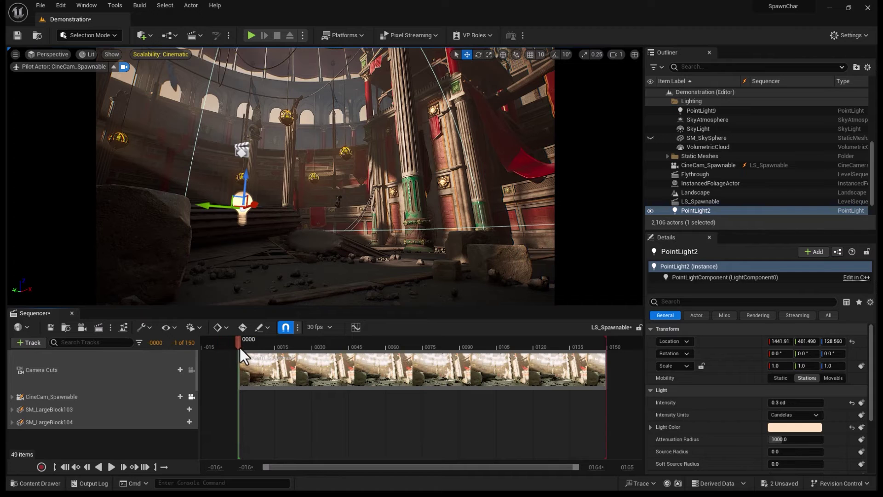
pyautogui.click(196, 327)
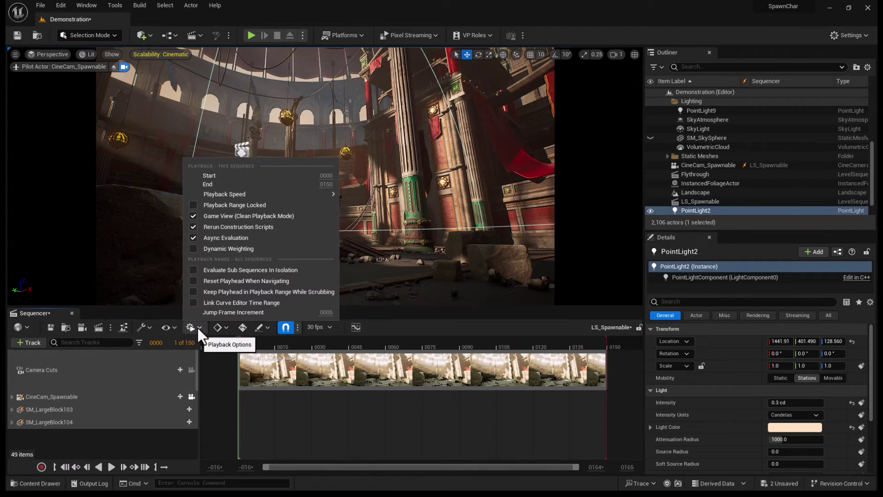
pyautogui.click(216, 292)
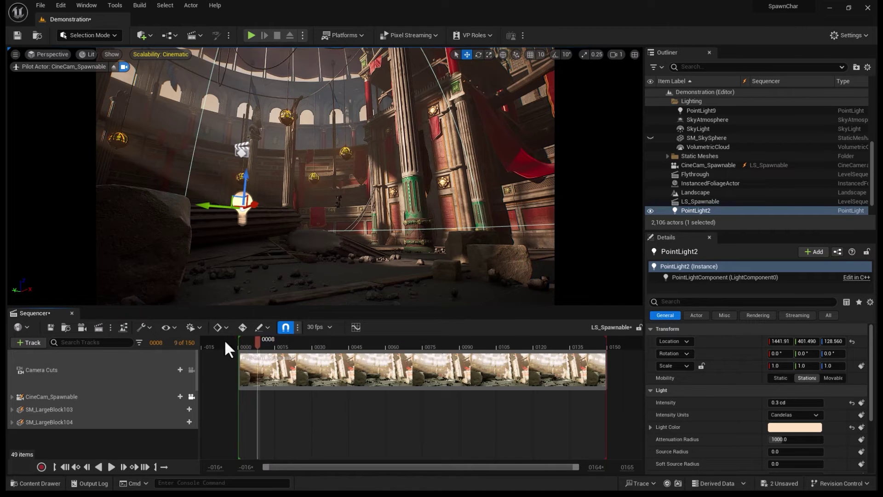
pyautogui.moveTo(223, 341); pyautogui.dragTo(267, 345)
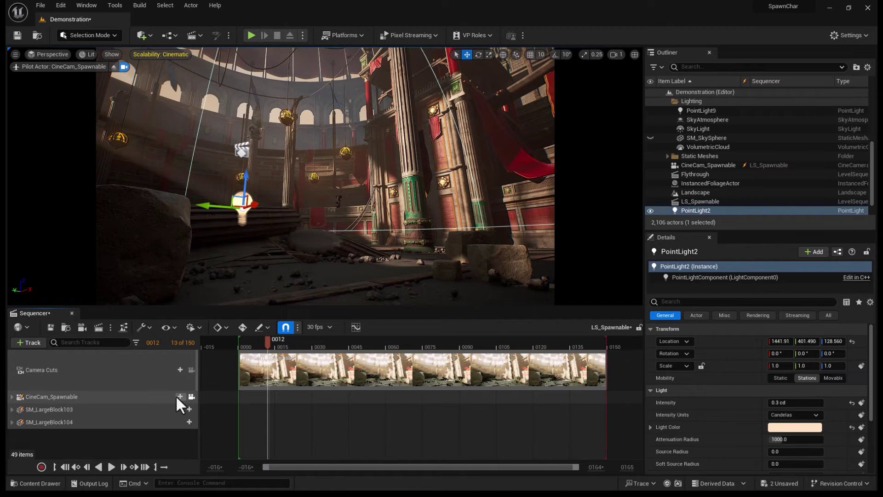
# Add PointLight2 to the sequence, place its track below the two stone blocks and convert it to a spawnable.
pyautogui.click(11, 408)
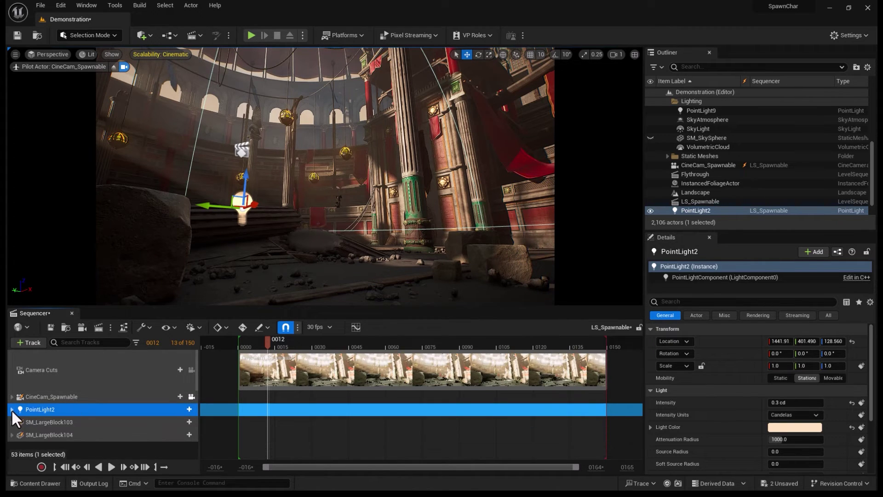
pyautogui.moveTo(32, 410); pyautogui.dragTo(40, 440)
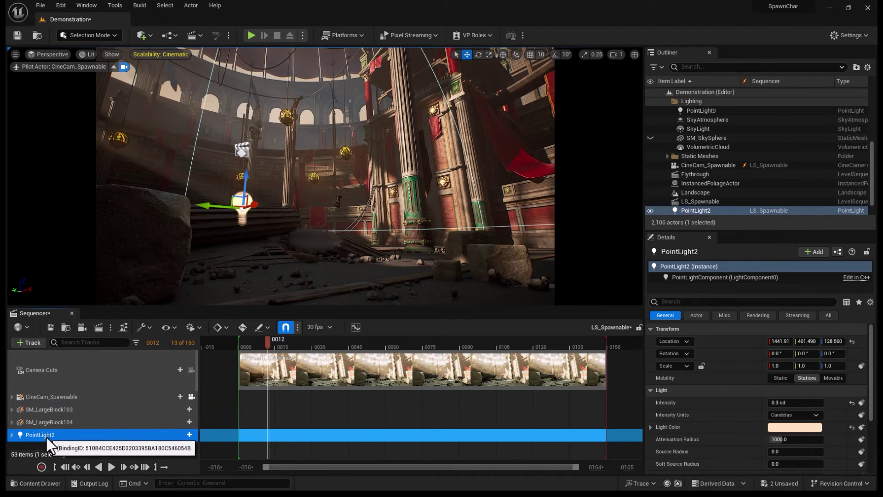
pyautogui.rightClick(46, 437)
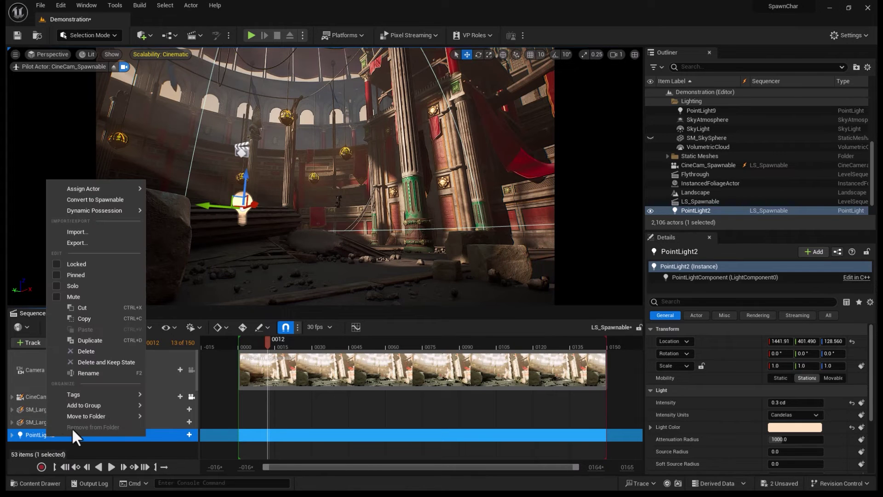
pyautogui.moveTo(113, 209)
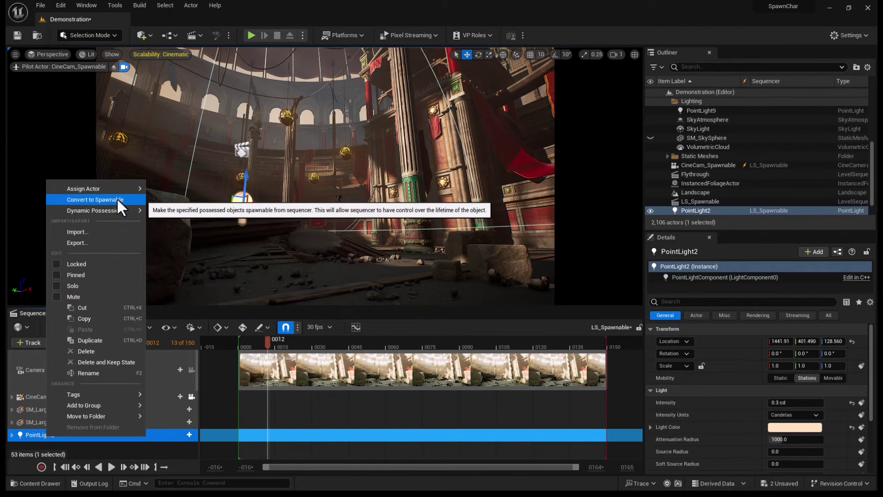
pyautogui.click(117, 199)
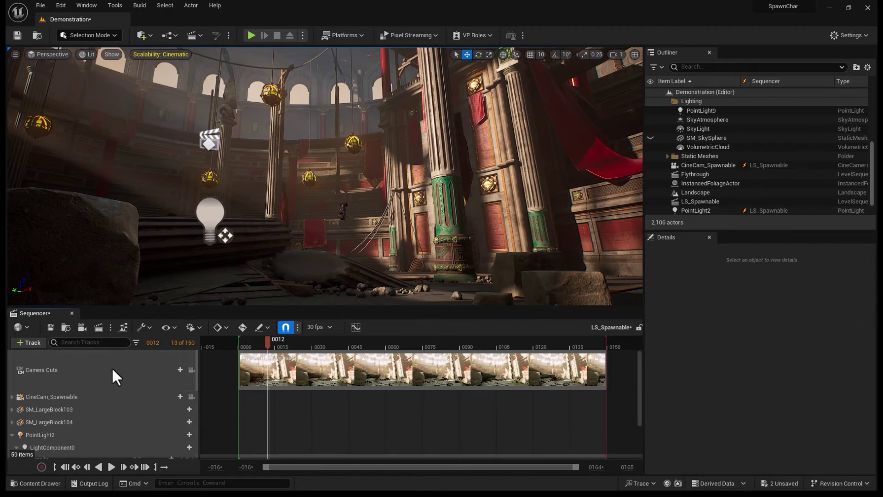
# Review the tracks under PointLight2, collapse them and select the light.
pyautogui.scroll(-1, 94, 377)
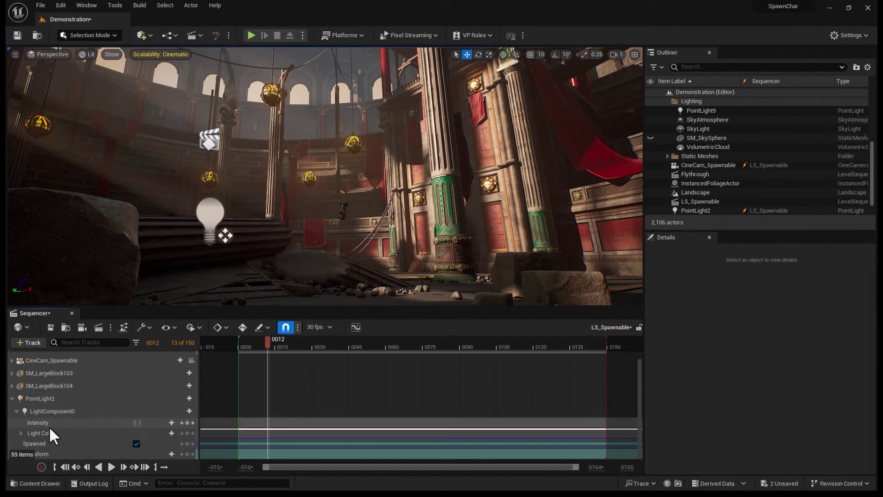
pyautogui.click(12, 409)
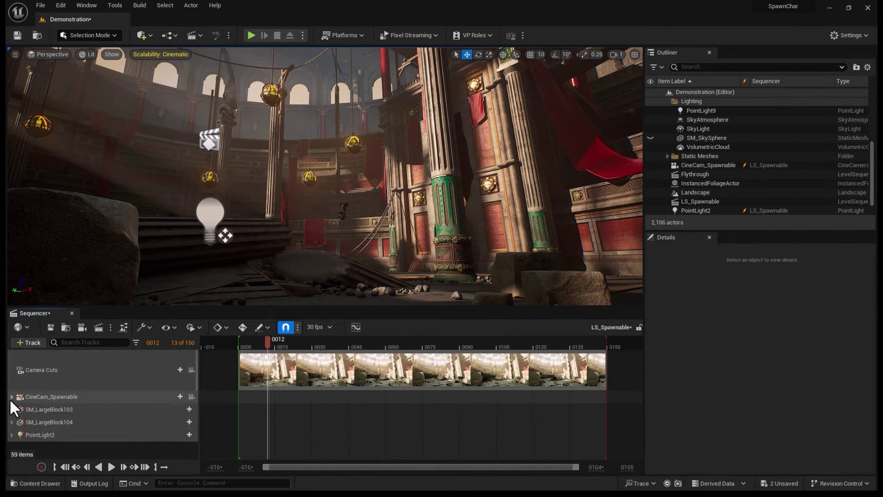
pyautogui.click(38, 434)
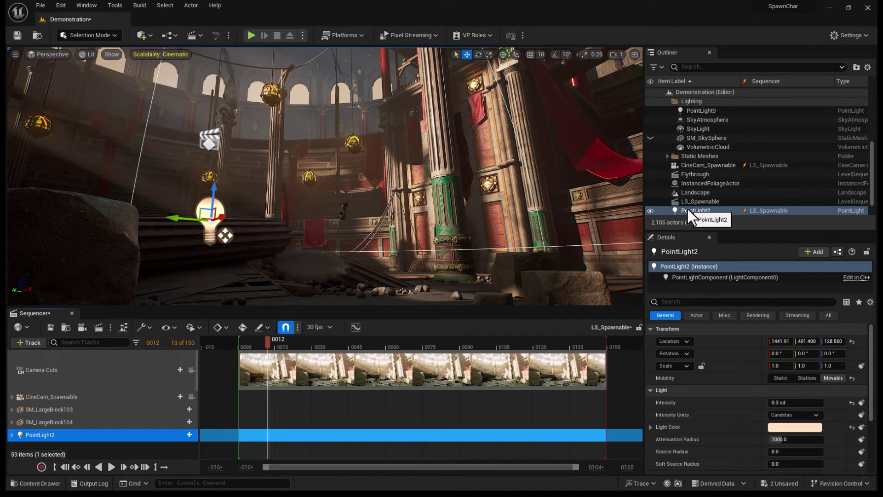
# Save all changes including the spawnable light, and close the Sequencer.
pyautogui.click(41, 5)
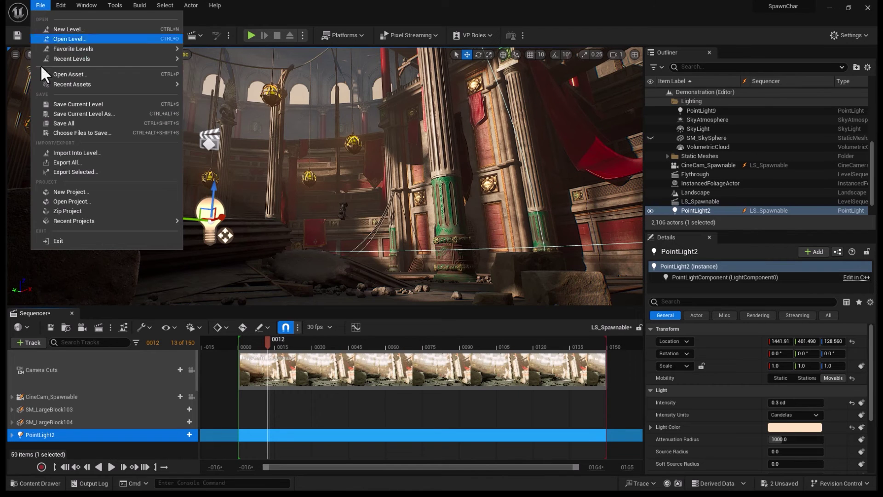
pyautogui.click(49, 123)
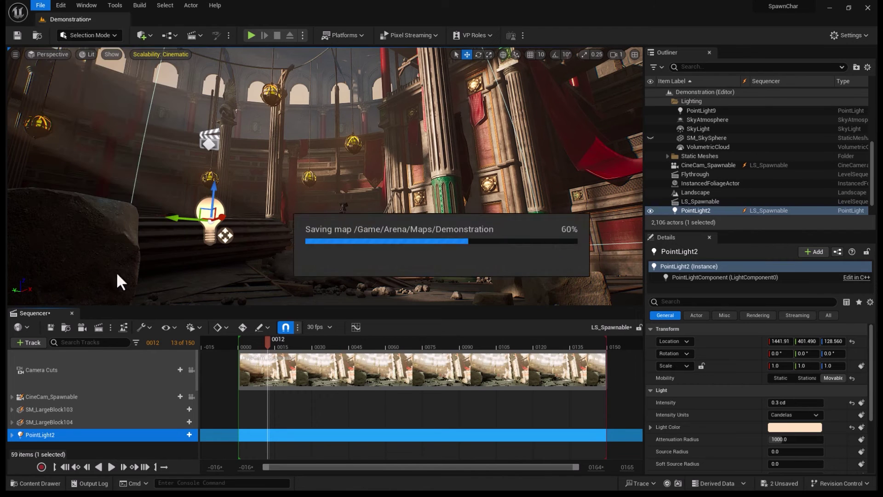
pyautogui.click(72, 313)
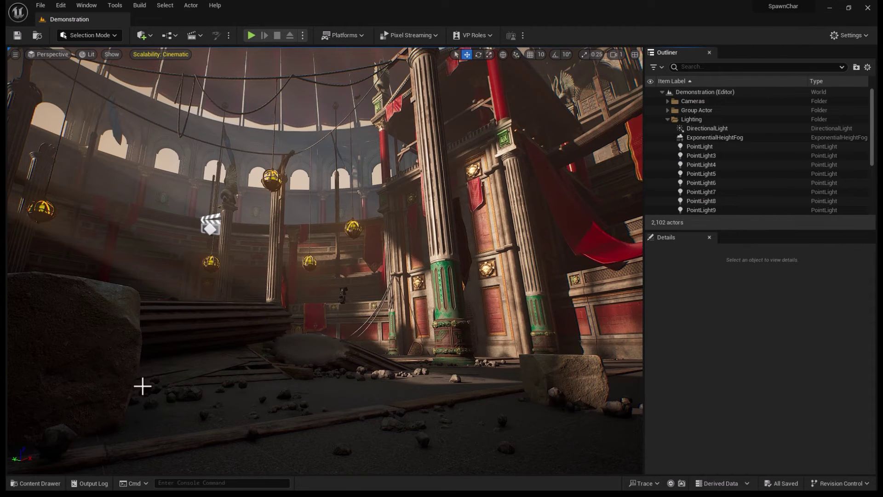
# Reopen the LS_Spawnable level sequence from the Seq folder and view the scene through CineCam_Spawnable.
pyautogui.click(28, 483)
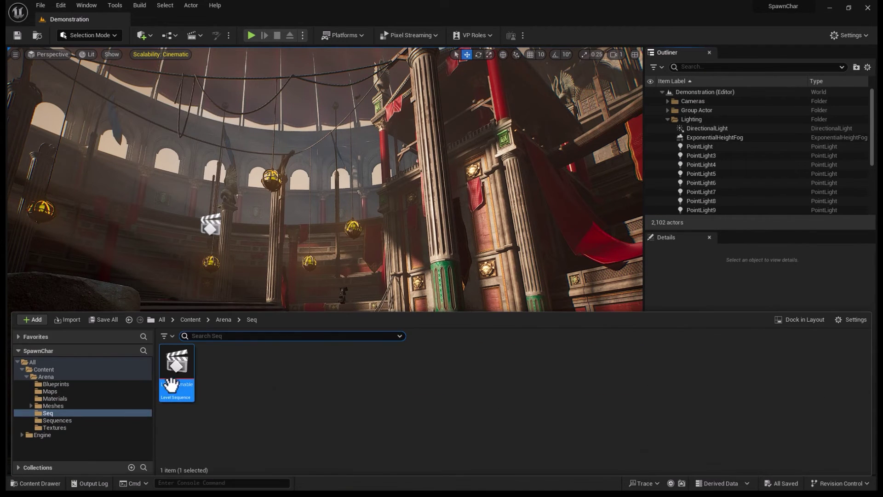
pyautogui.doubleClick(184, 364)
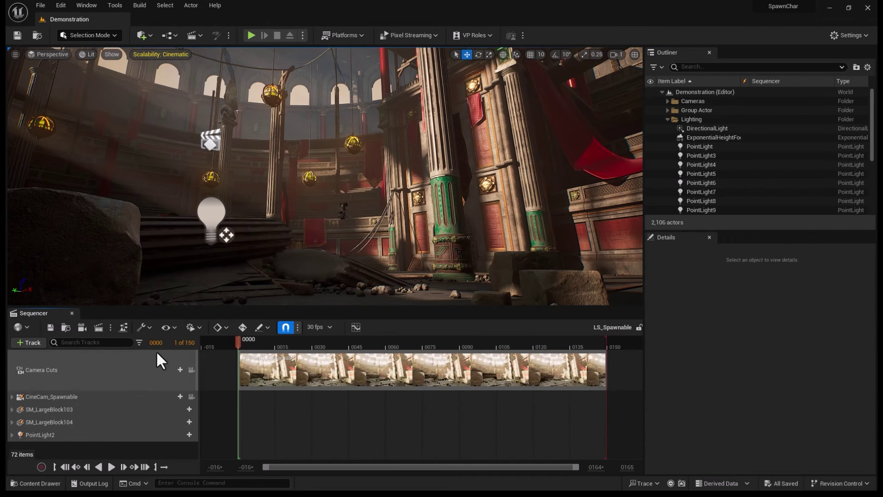
pyautogui.click(191, 396)
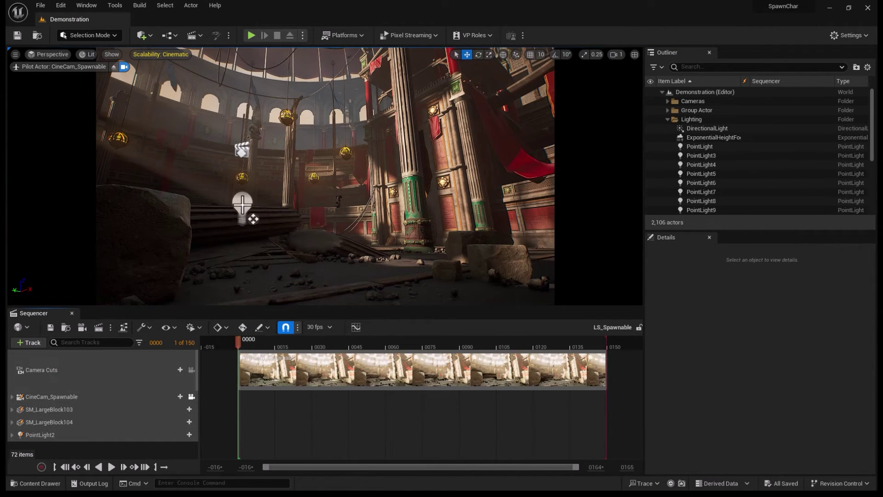
# Select PointLight2 in the scene and collapse the Lighting folder to inspect the light's entry in the actor list.
pyautogui.click(242, 206)
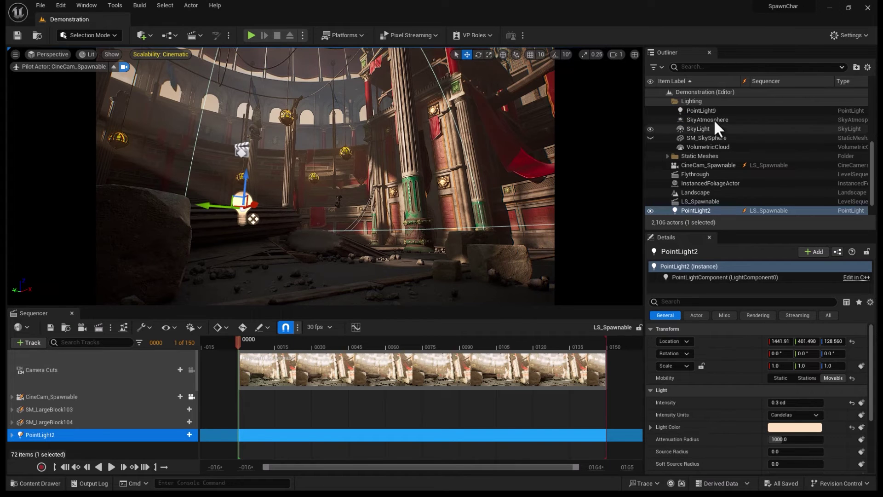
pyautogui.scroll(4, 673, 139)
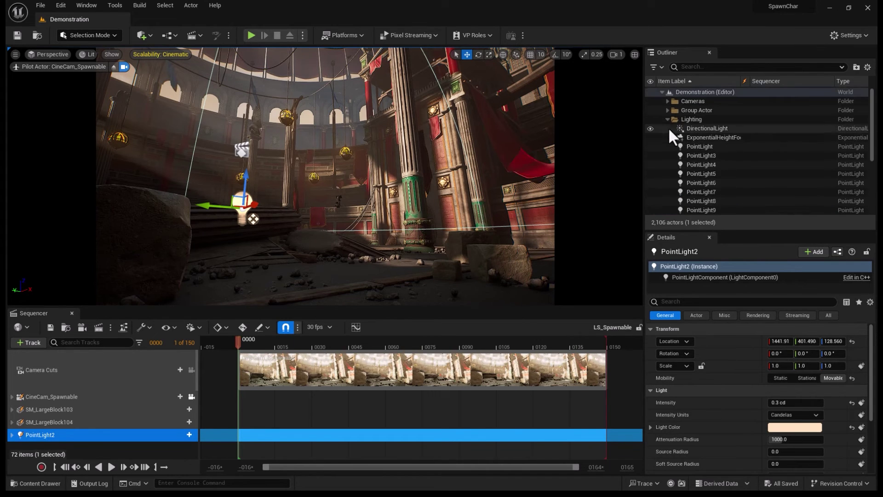
pyautogui.click(667, 120)
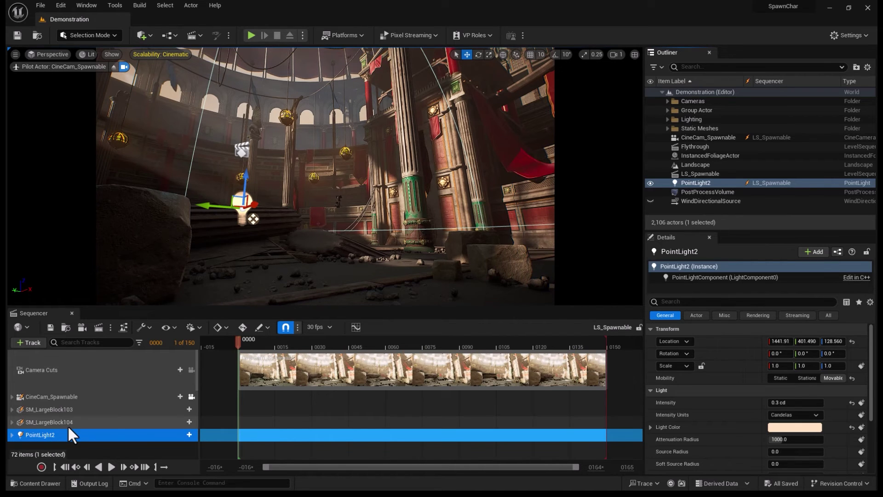
pyautogui.click(746, 181)
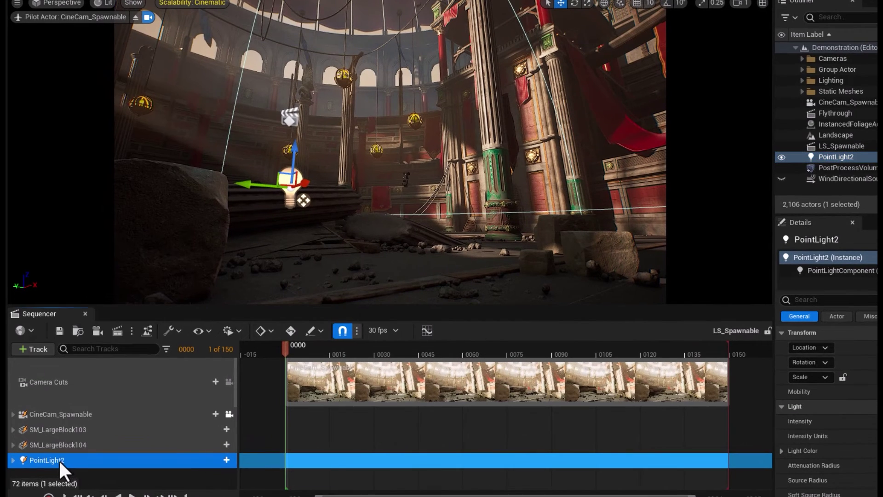
# Convert PointLight2 to a possessable with its tracks collapsed, and convert it back to a spawnable.
pyautogui.rightClick(49, 435)
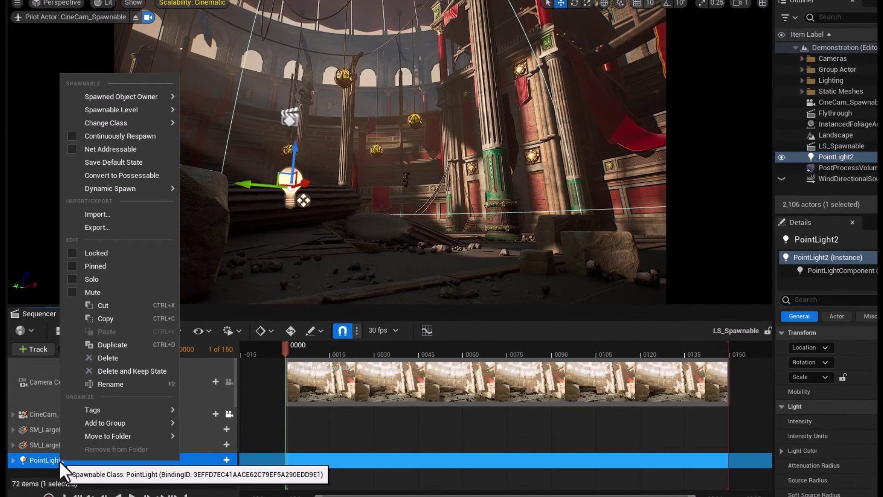
pyautogui.click(139, 177)
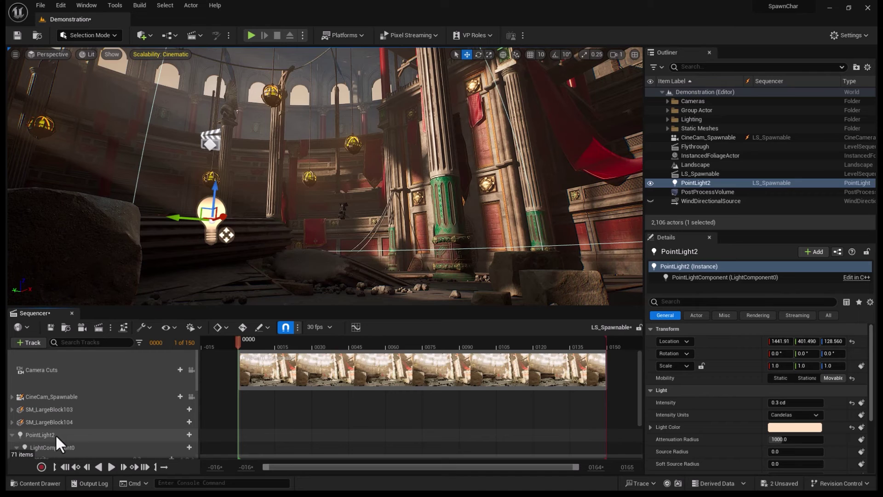
pyautogui.click(56, 434)
pyautogui.click(11, 434)
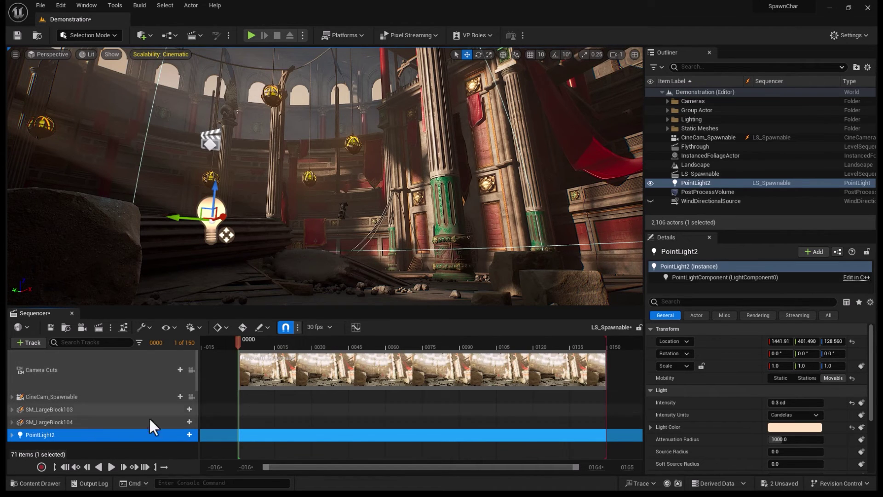
pyautogui.rightClick(48, 436)
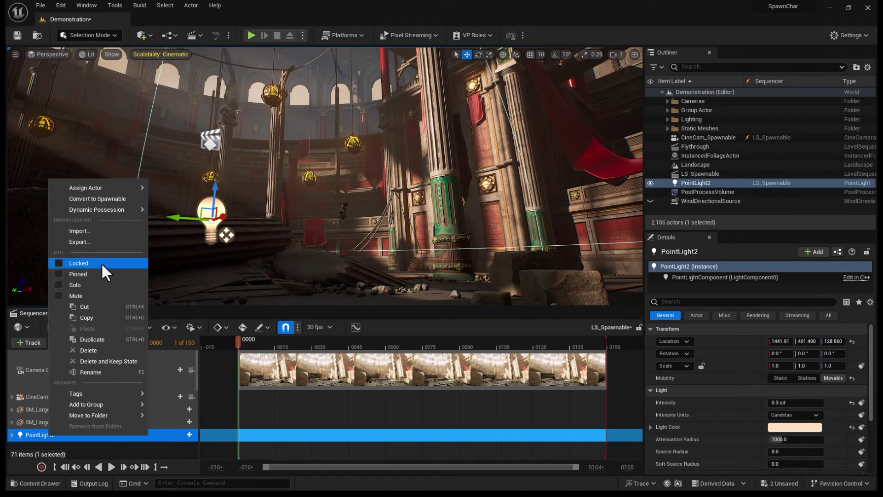
pyautogui.click(100, 197)
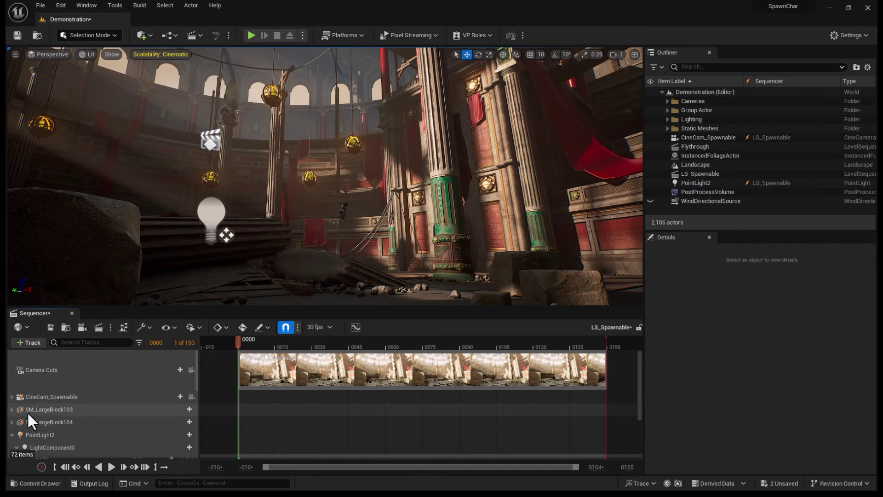
# Set the spawned object owner of PointLight2 to Root Sequence.
pyautogui.rightClick(41, 432)
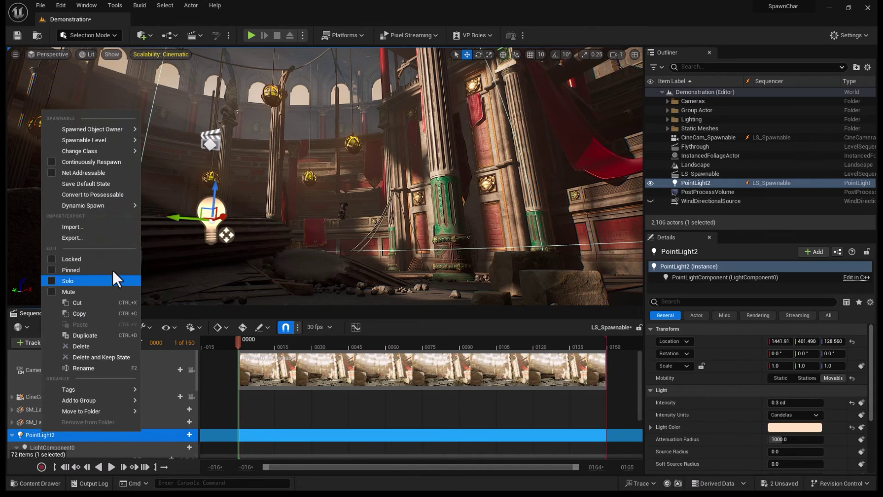
pyautogui.moveTo(117, 138)
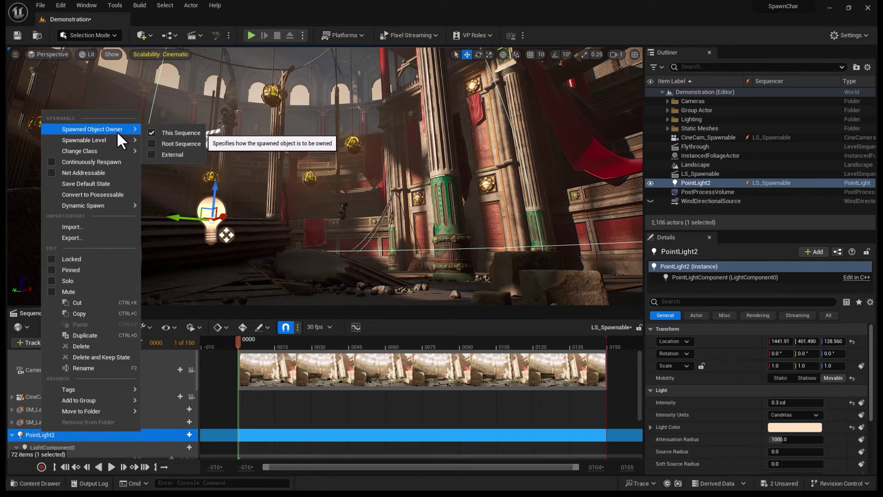
pyautogui.click(180, 144)
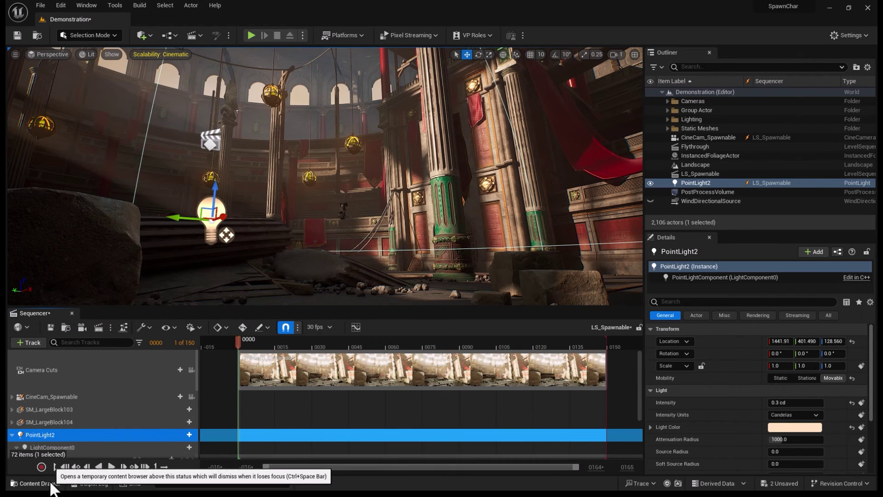
# Open a separate Content Browser window and show the Meshes folder inside Arena.
pyautogui.click(36, 483)
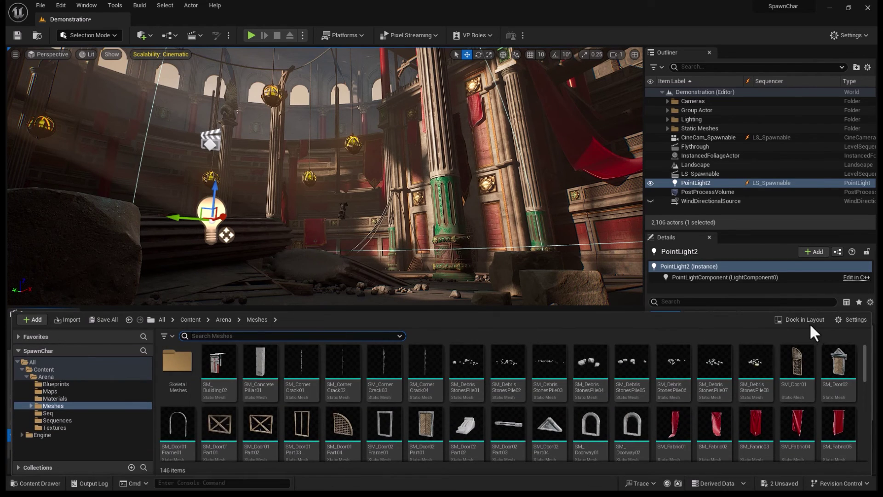
pyautogui.click(488, 305)
pyautogui.hotkey('ctrl', 'space')
pyautogui.click(416, 193)
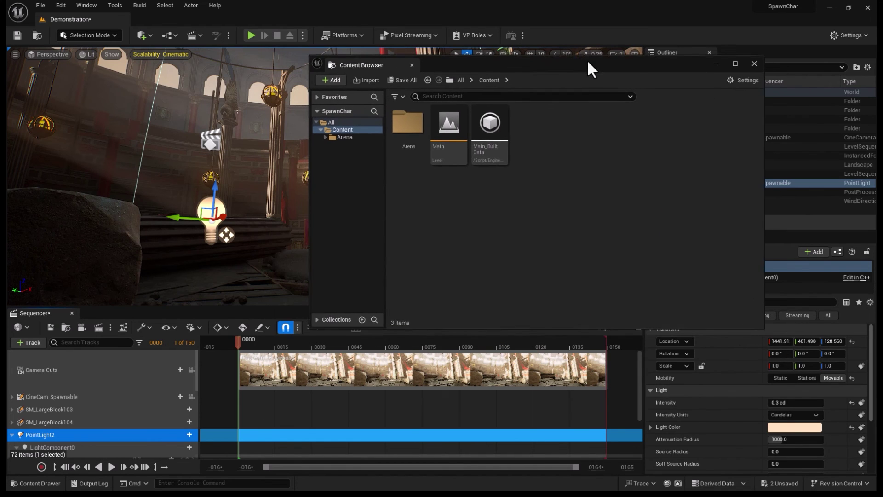
pyautogui.click(332, 144)
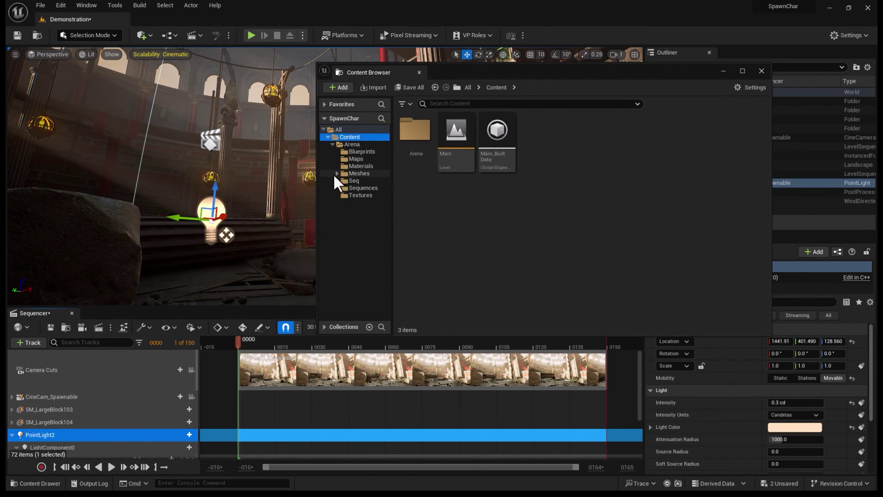
pyautogui.click(337, 173)
pyautogui.click(359, 174)
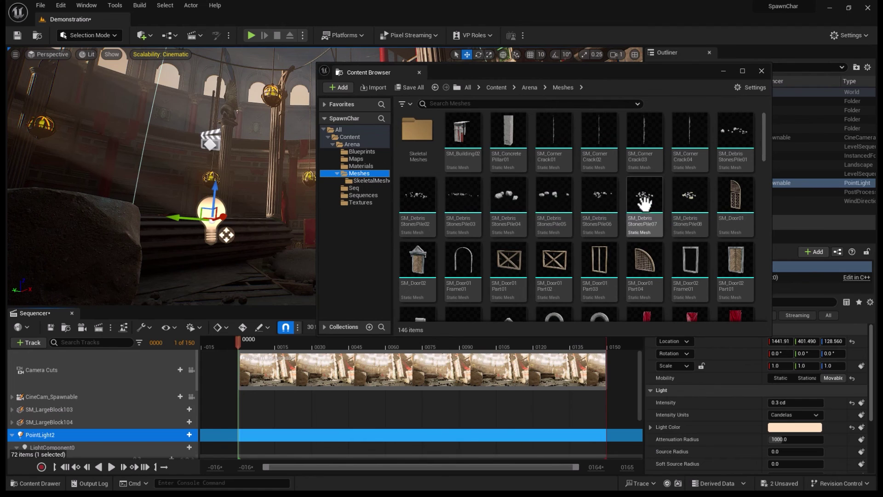
# Make room in the Sequencer by collapsing PointLight2 and enlarging the panel, and add the SM_ConcretePillar01 mesh to the sequence as a spawnable.
pyautogui.moveTo(508, 137)
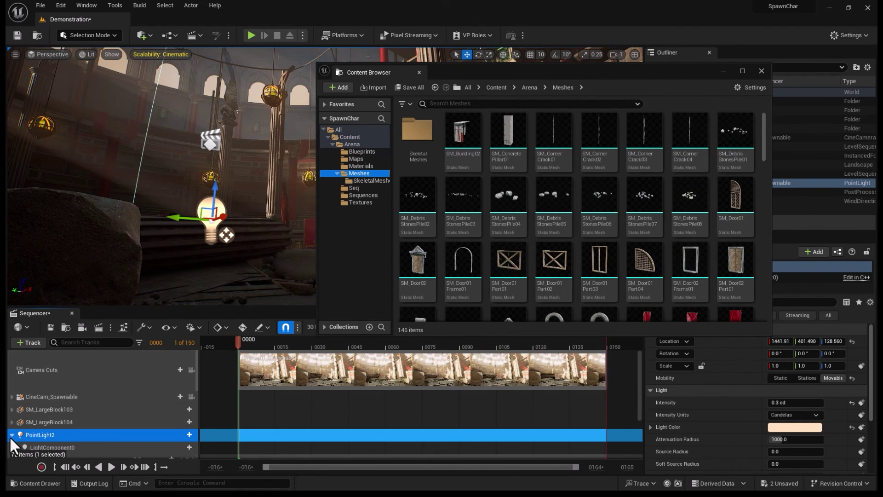
pyautogui.click(12, 435)
pyautogui.moveTo(250, 307); pyautogui.dragTo(250, 256)
pyautogui.click(508, 134)
pyautogui.moveTo(510, 136)
pyautogui.moveTo(509, 135); pyautogui.dragTo(113, 424)
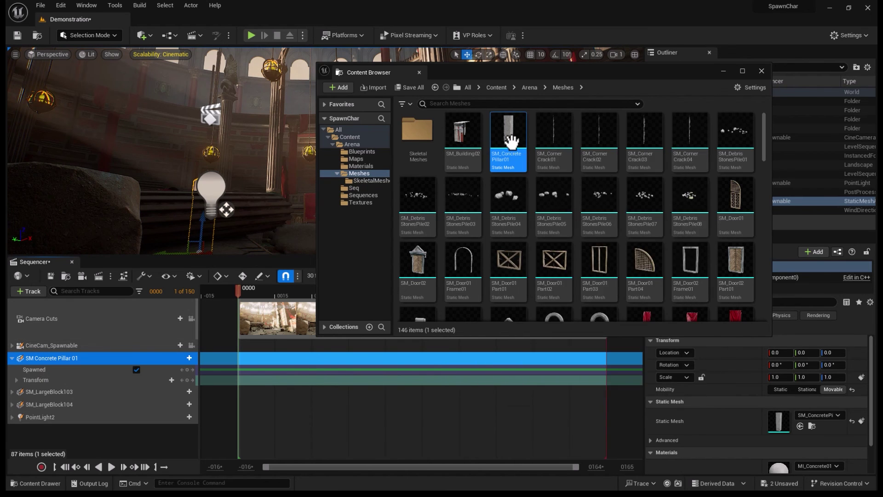
# Close the Content Browser window and view the scene through CineCam_Spawnable with nothing selected.
pyautogui.moveTo(510, 139)
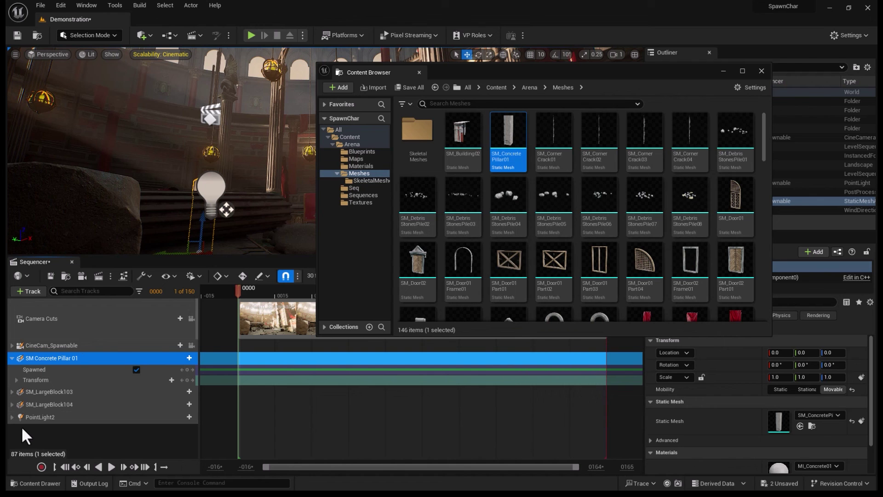
pyautogui.click(761, 71)
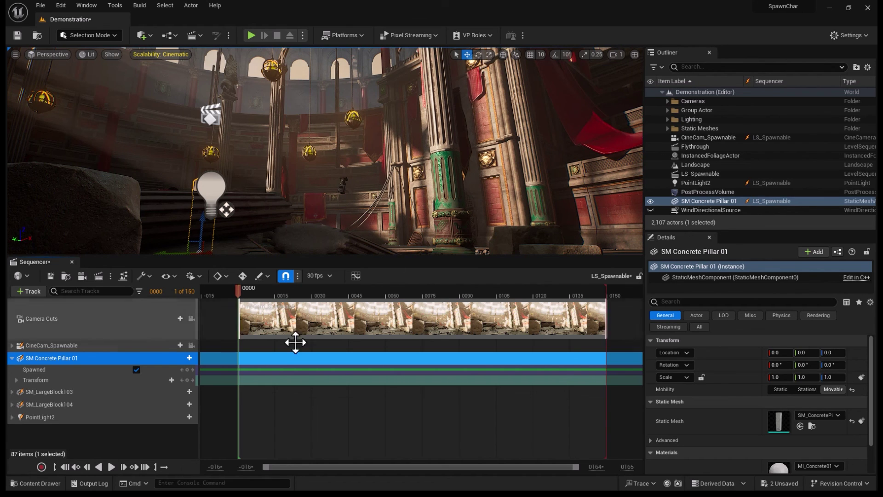
pyautogui.click(132, 443)
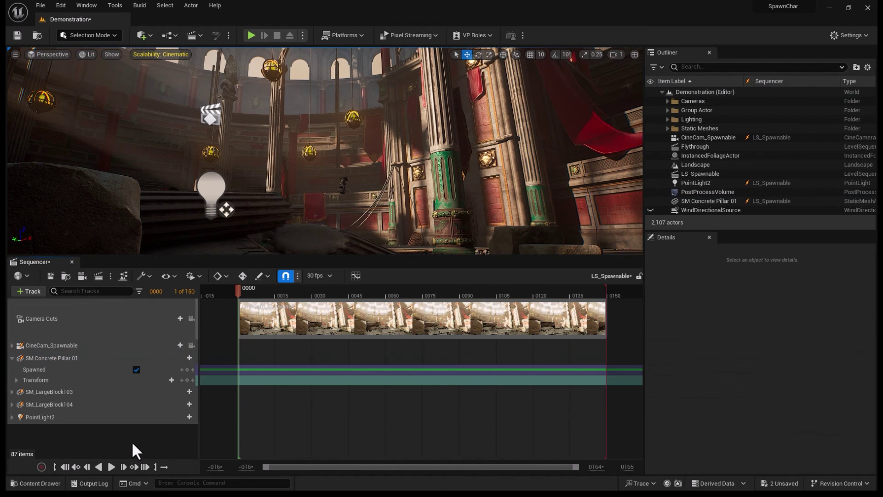
pyautogui.click(190, 346)
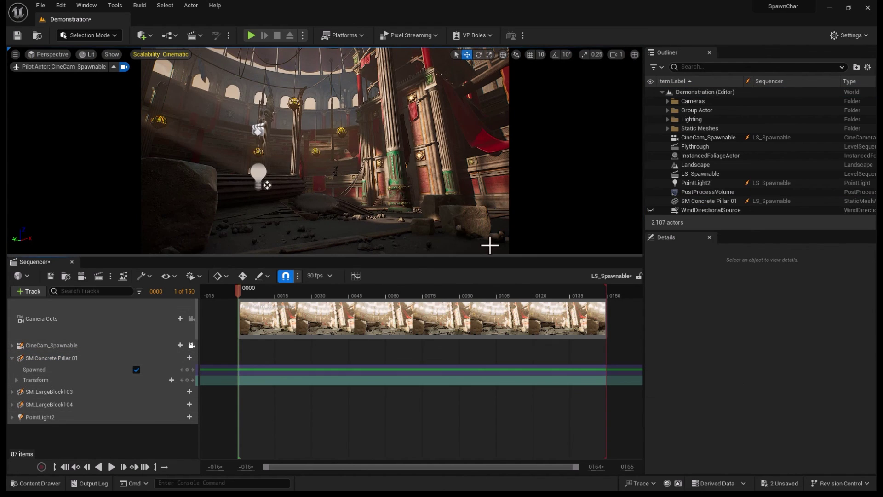